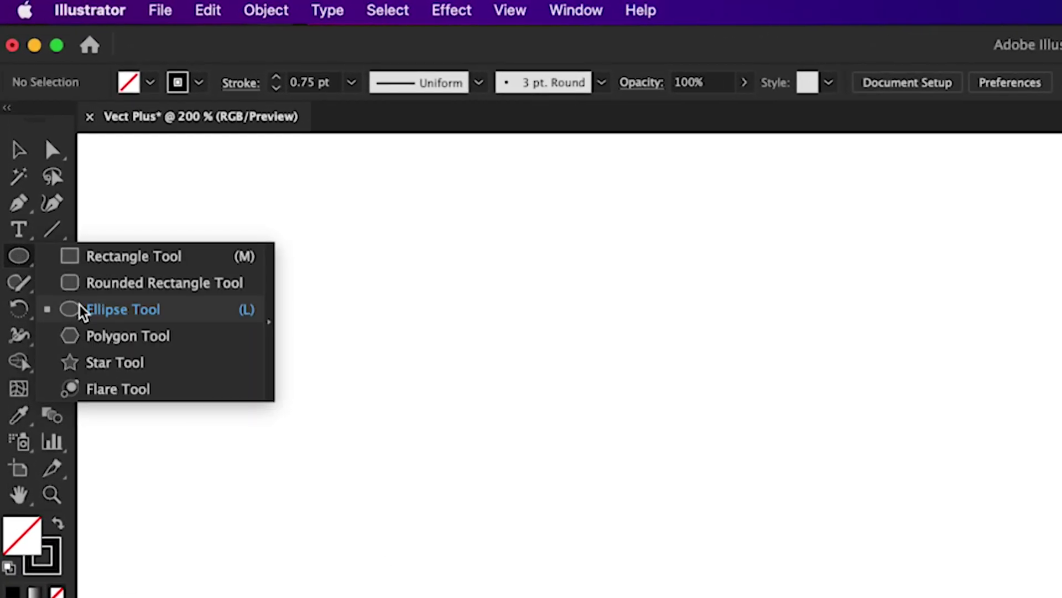
- Draw a circle and duplicate it into four equal overlapping circles in a 2×2 cluster, then select all four
{"action": "left_click_drag", "start_coordinate": [410, 240], "coordinate": [575, 384]}
{"action": "key", "text": "v"}
{"action": "left_click", "coordinate": [531, 446]}
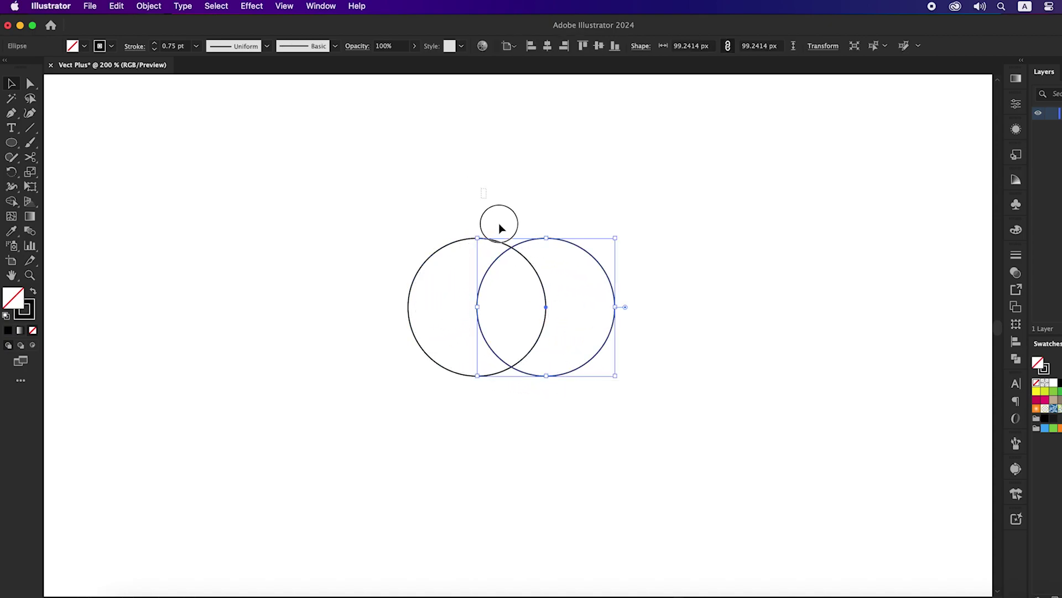
{"action": "left_click_drag", "start_coordinate": [498, 225], "coordinate": [519, 318]}
{"action": "left_click", "coordinate": [702, 242]}
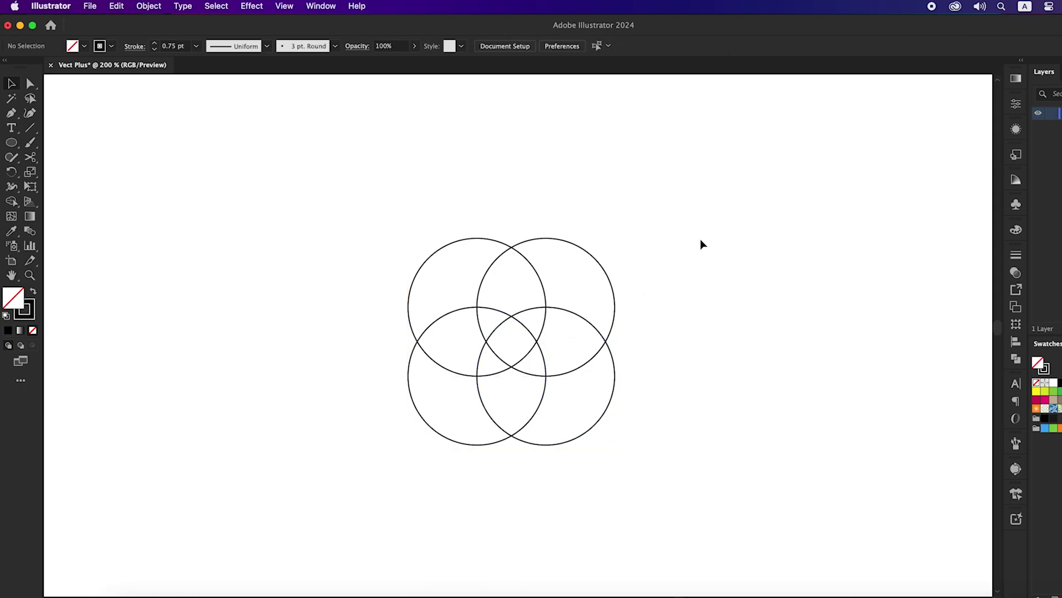
{"action": "left_click_drag", "start_coordinate": [695, 238], "coordinate": [407, 421]}
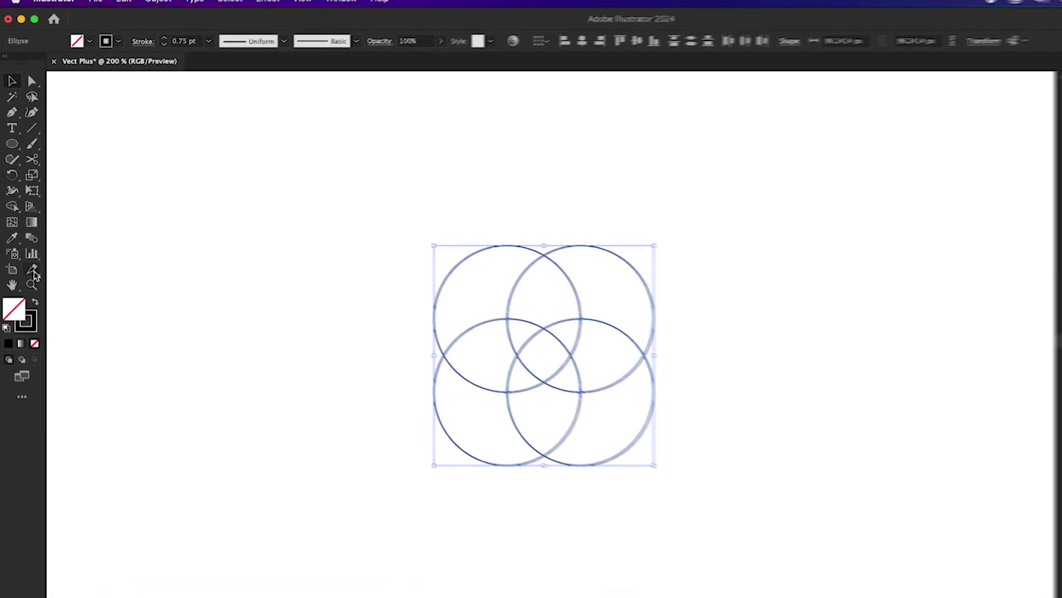
- With Shape Builder and a black fill, turn the lower overlap into a shield shape and move it right
{"action": "left_click_drag", "start_coordinate": [17, 205], "coordinate": [52, 204]}
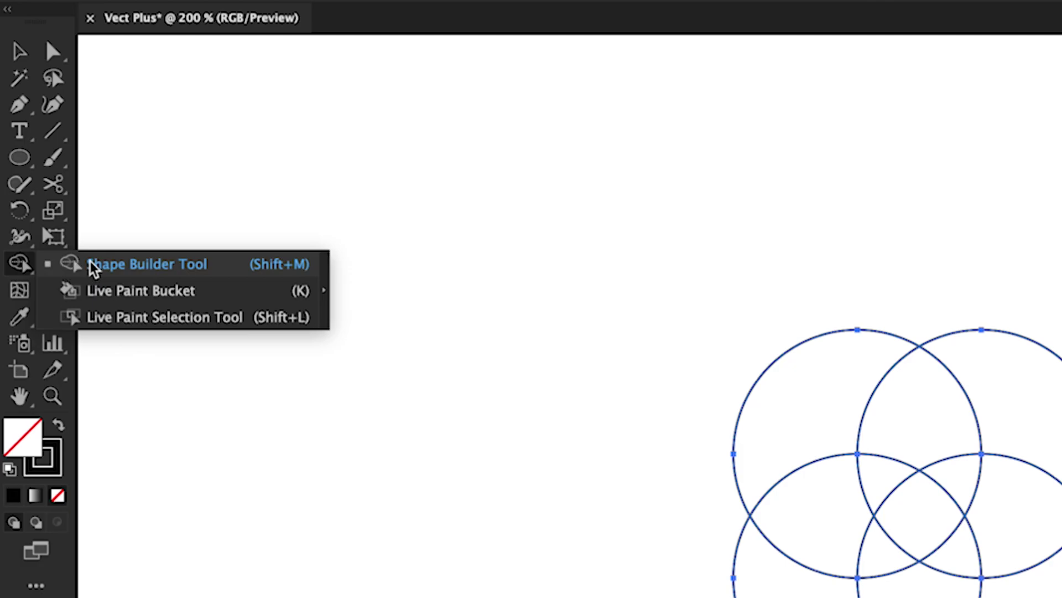
{"action": "left_click_drag", "start_coordinate": [94, 268], "coordinate": [95, 269]}
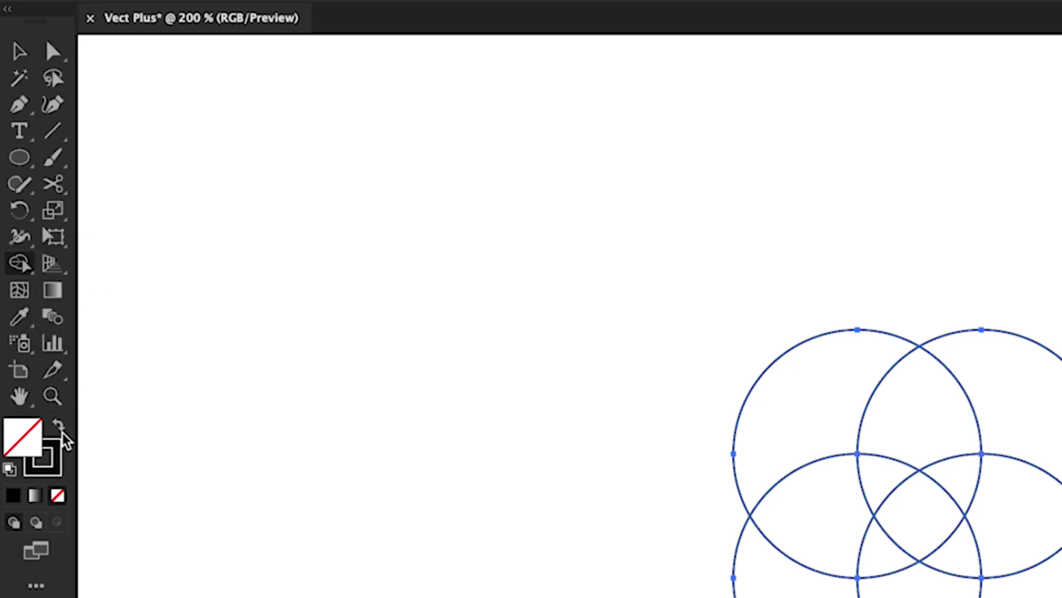
{"action": "left_click", "coordinate": [59, 429]}
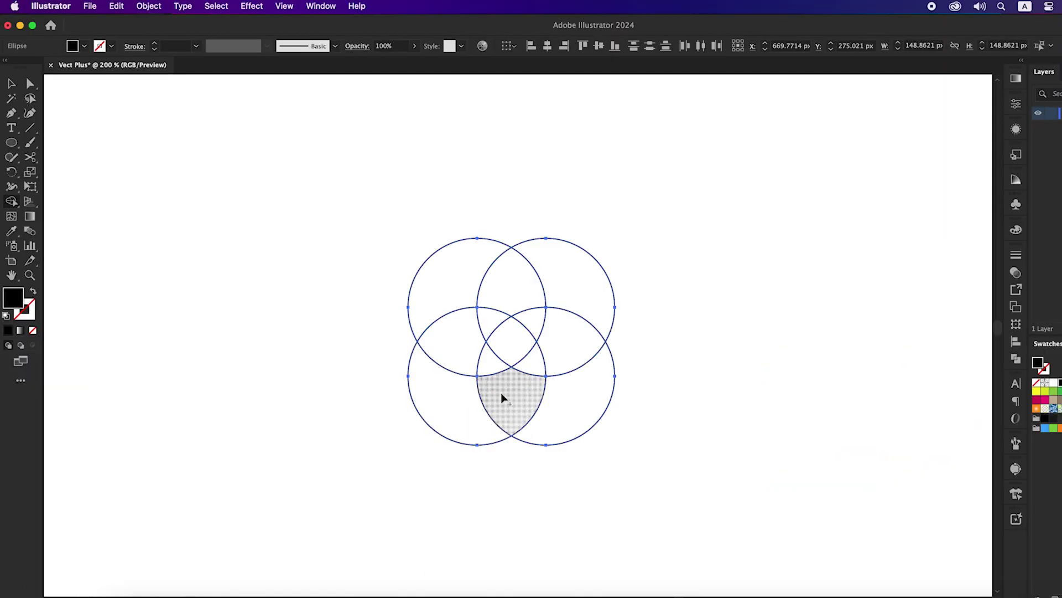
{"action": "left_click", "coordinate": [504, 399]}
{"action": "key", "text": "v"}
{"action": "left_click", "coordinate": [546, 516]}
{"action": "left_click_drag", "start_coordinate": [520, 412], "coordinate": [745, 360]}
- Delete the four circles, enlarge the shield to about 109 px, and set its fill to None
{"action": "left_click_drag", "start_coordinate": [417, 220], "coordinate": [582, 468]}
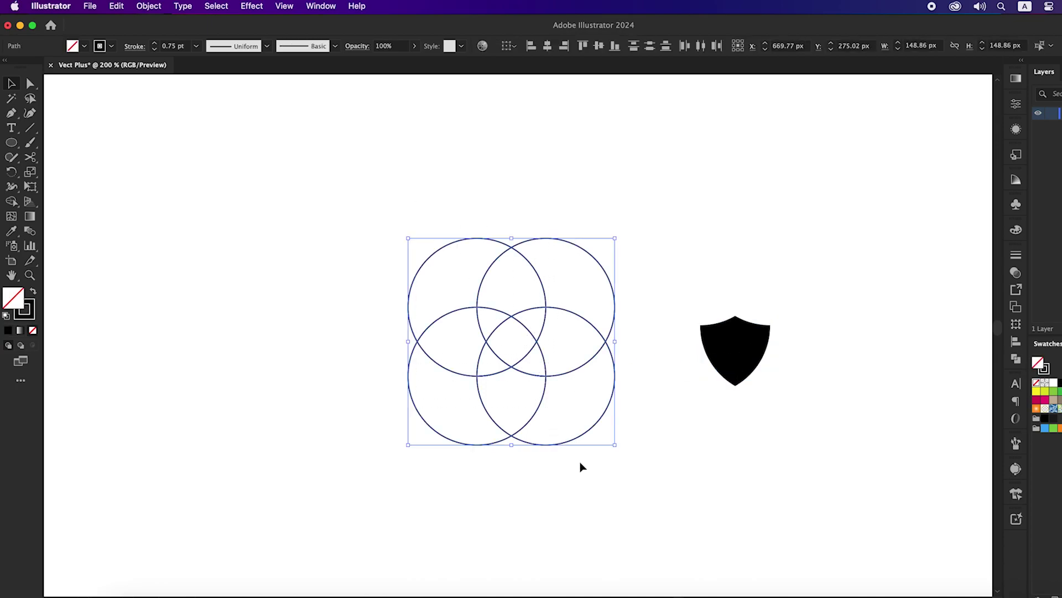
{"action": "key", "text": "Delete"}
{"action": "left_click", "coordinate": [750, 363]}
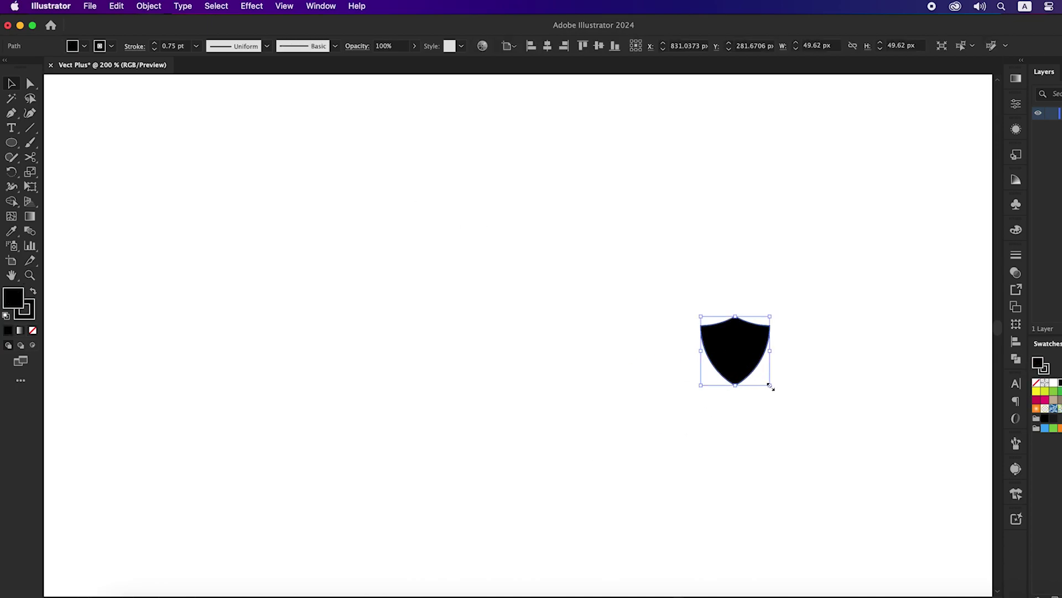
{"action": "left_click_drag", "start_coordinate": [771, 387], "coordinate": [811, 437]}
{"action": "left_click_drag", "start_coordinate": [763, 360], "coordinate": [800, 360]}
{"action": "left_click", "coordinate": [34, 330]}
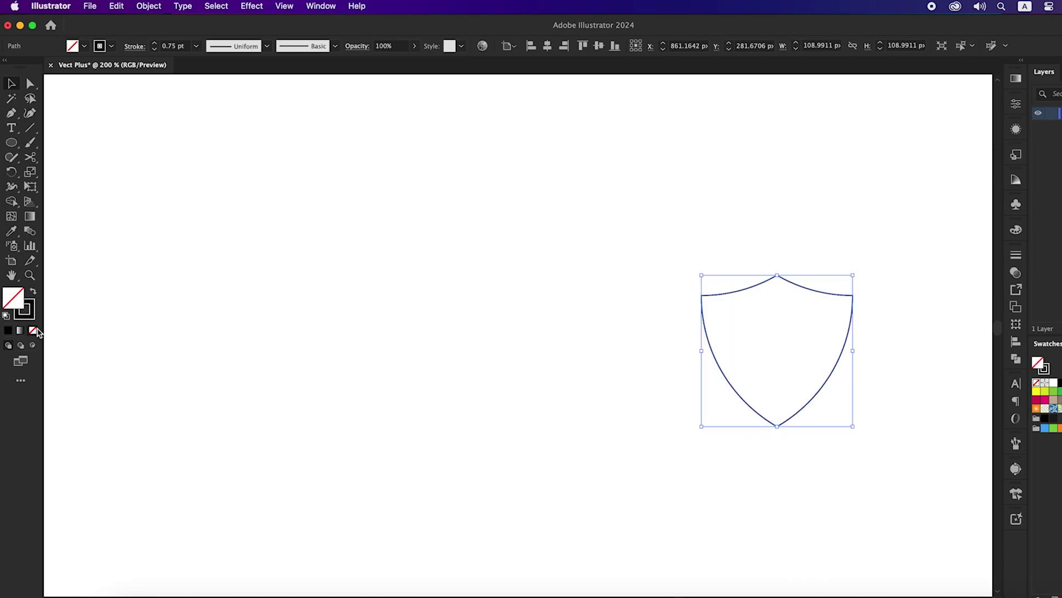
{"action": "left_click", "coordinate": [169, 354]}
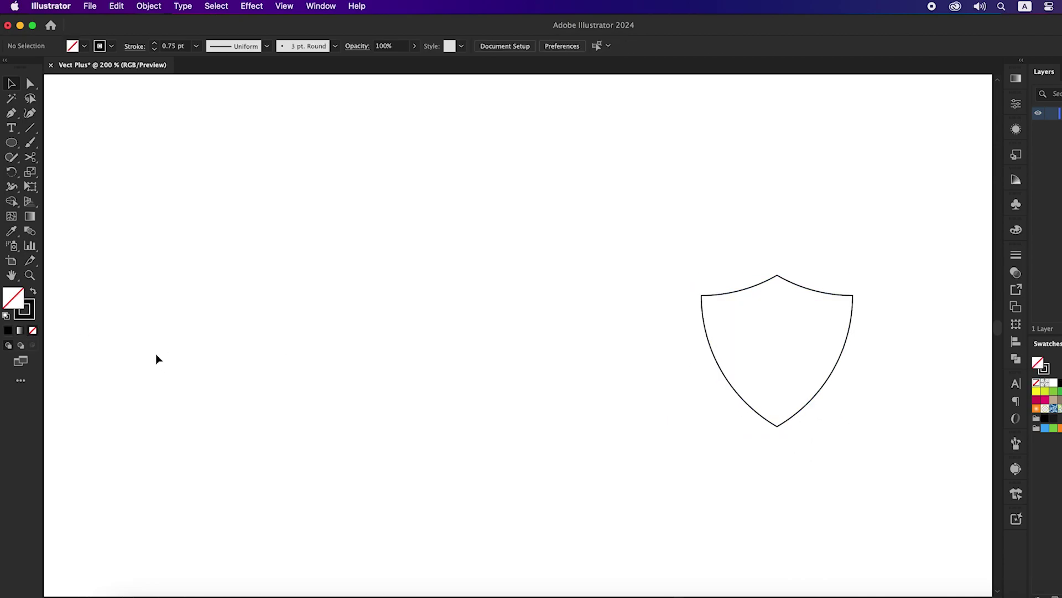
- Draw a tall vertical line with the Line Segment tool left of the shield
{"action": "left_click", "coordinate": [31, 126]}
{"action": "left_click", "coordinate": [91, 128]}
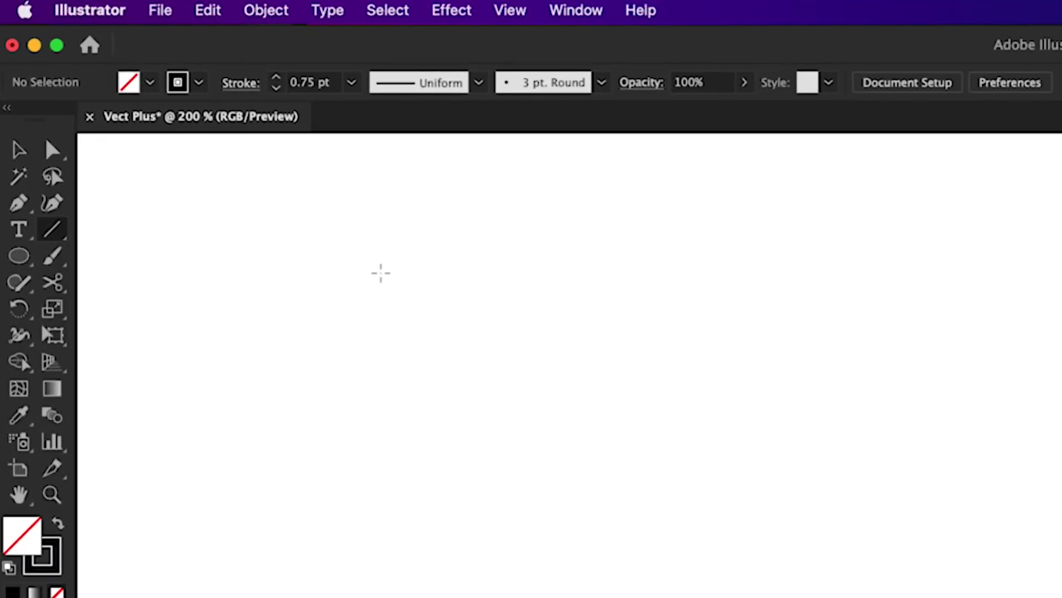
{"action": "left_click_drag", "start_coordinate": [211, 151], "coordinate": [211, 470]}
{"action": "key", "text": "v"}
{"action": "left_click", "coordinate": [232, 437]}
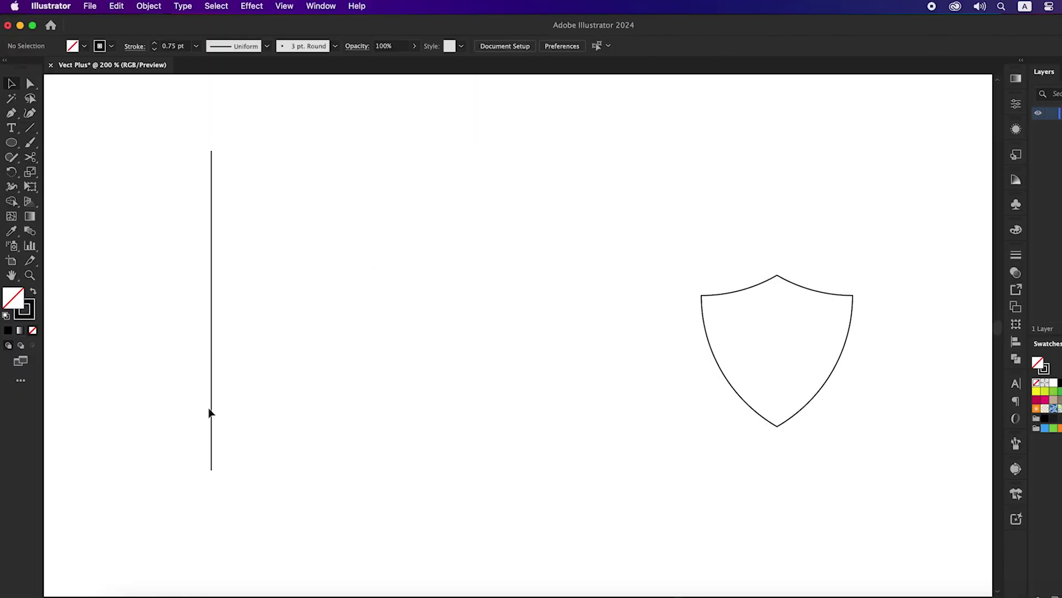
- Duplicate the line repeatedly into 14 evenly spaced vertical lines and select them all
{"action": "left_click_drag", "start_coordinate": [213, 408], "coordinate": [228, 408]}
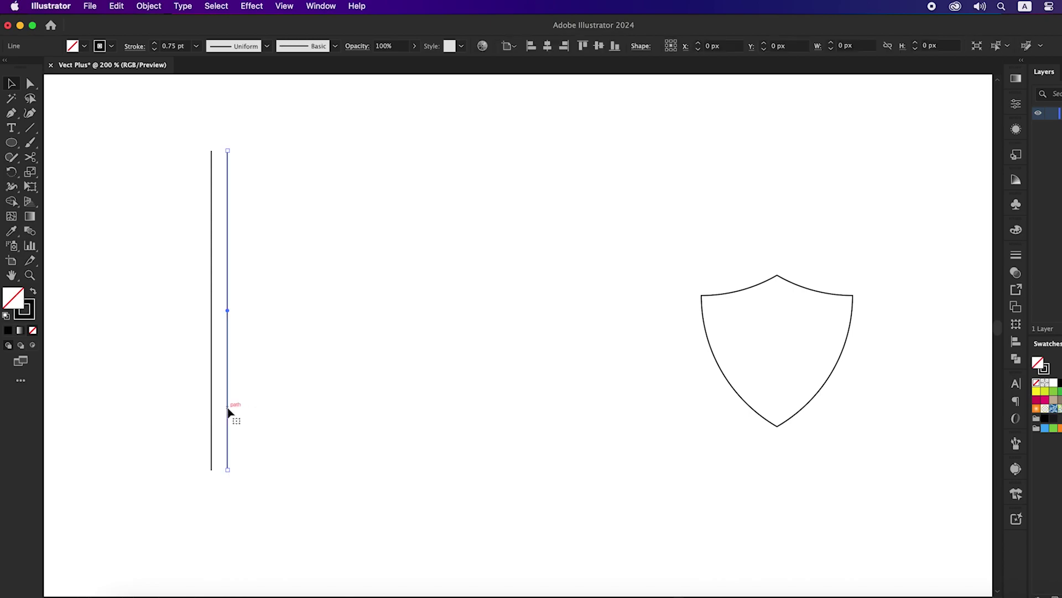
{"action": "key", "text": "super+d"}
{"action": "key", "text": "super+d"}
{"action": "key", "text": "super+d"}
{"action": "key", "text": "super+d"}
{"action": "key", "text": "super+d"}
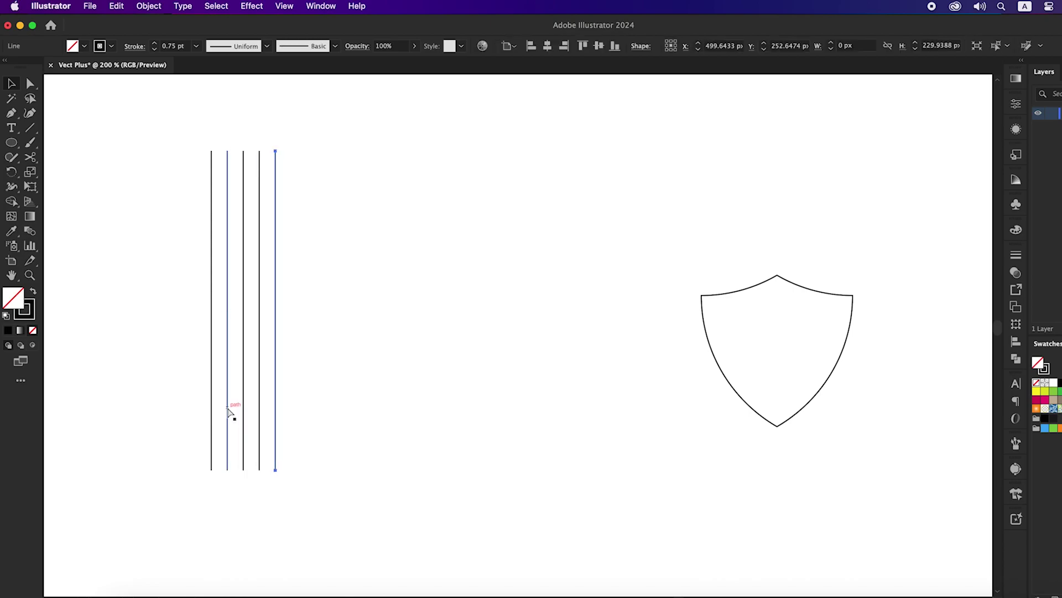
{"action": "key", "text": "super+d"}
{"action": "key", "text": "super+d"}
{"action": "key", "text": "super+d"}
{"action": "key", "text": "super+d"}
{"action": "key", "text": "super+d"}
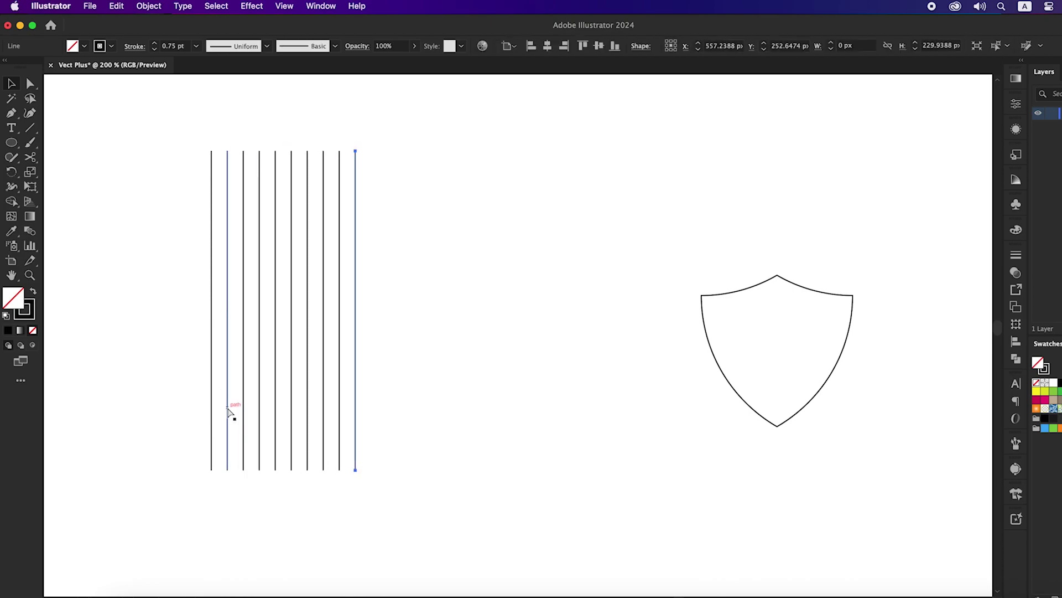
{"action": "key", "text": "super+d"}
{"action": "left_click", "coordinate": [490, 234]}
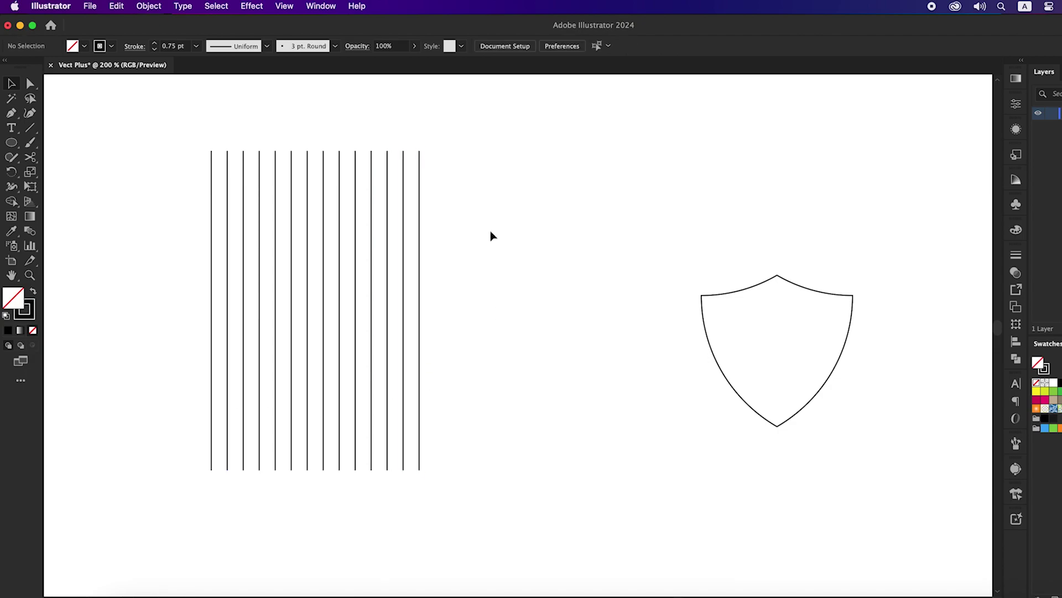
{"action": "left_click_drag", "start_coordinate": [489, 202], "coordinate": [261, 343]}
- Paste a copy of the 14 lines in front and rotate it 90° into a crosshatch grid
{"action": "left_click", "coordinate": [117, 7]}
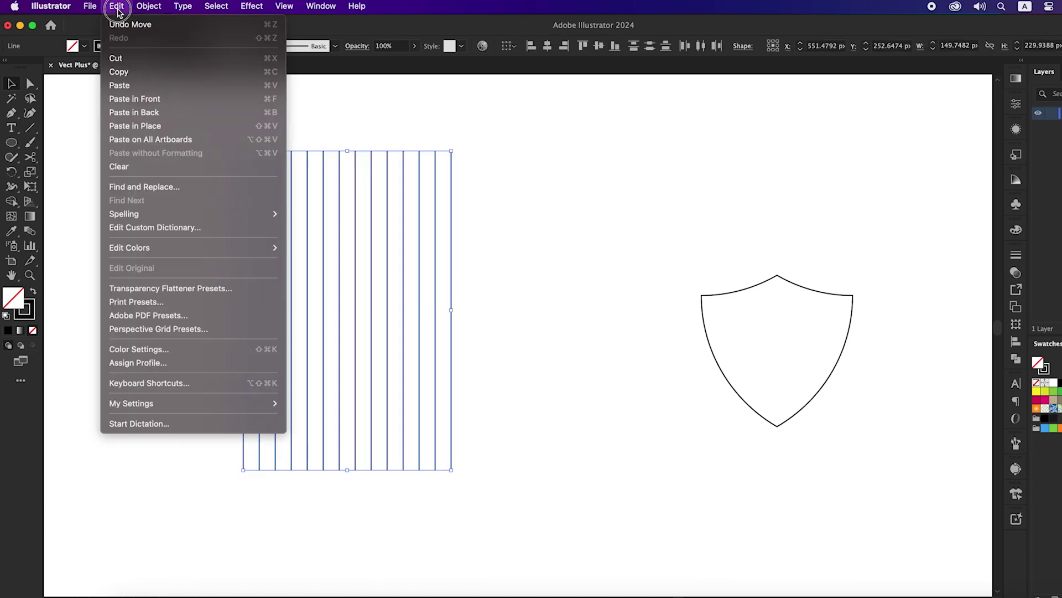
{"action": "left_click", "coordinate": [136, 72]}
{"action": "left_click", "coordinate": [125, 6]}
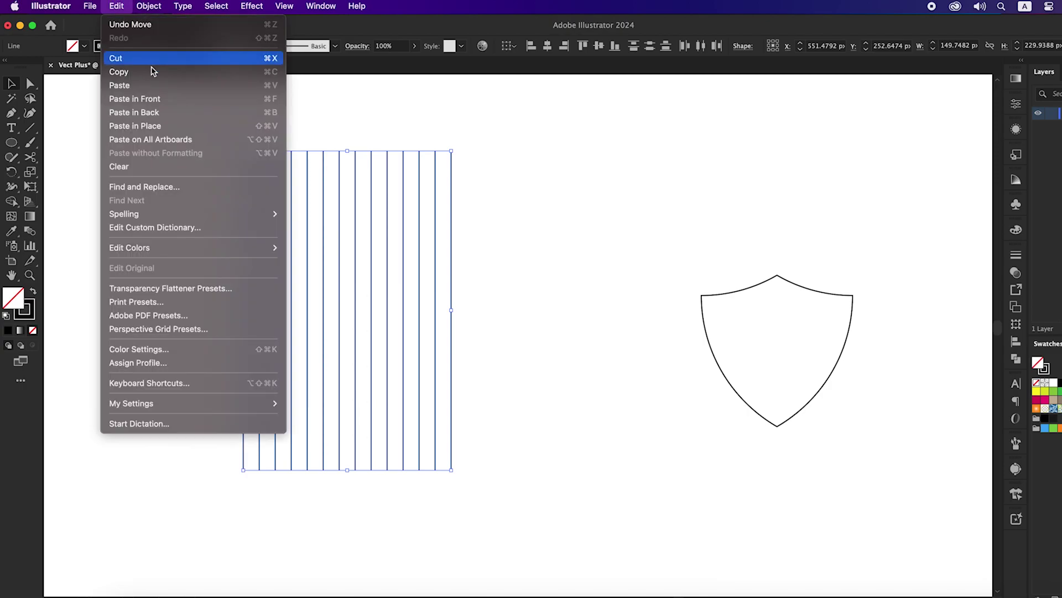
{"action": "left_click", "coordinate": [161, 100]}
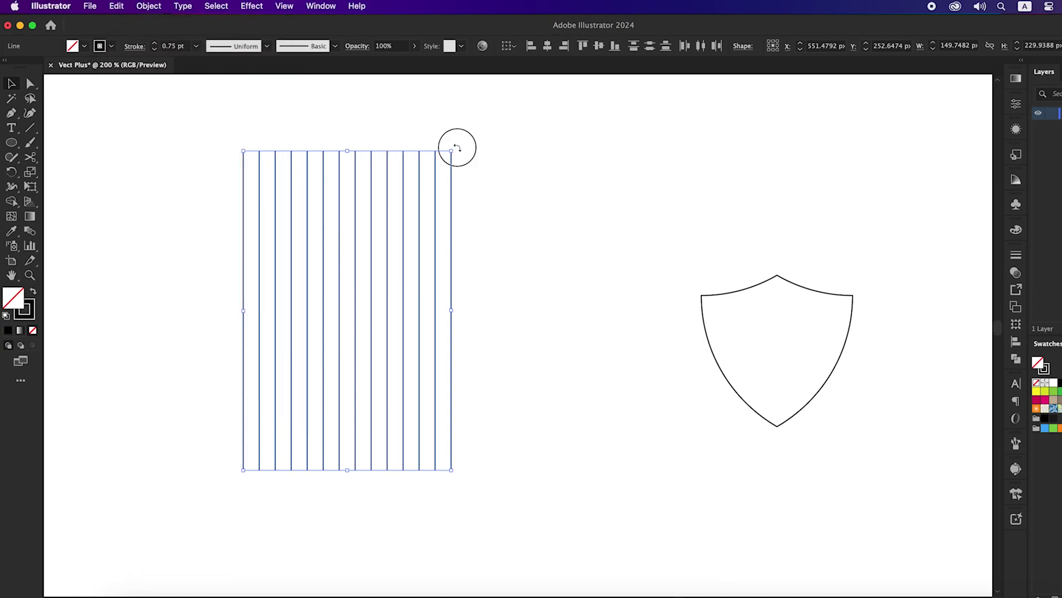
{"action": "left_click_drag", "start_coordinate": [457, 147], "coordinate": [519, 391]}
{"action": "left_click", "coordinate": [574, 373]}
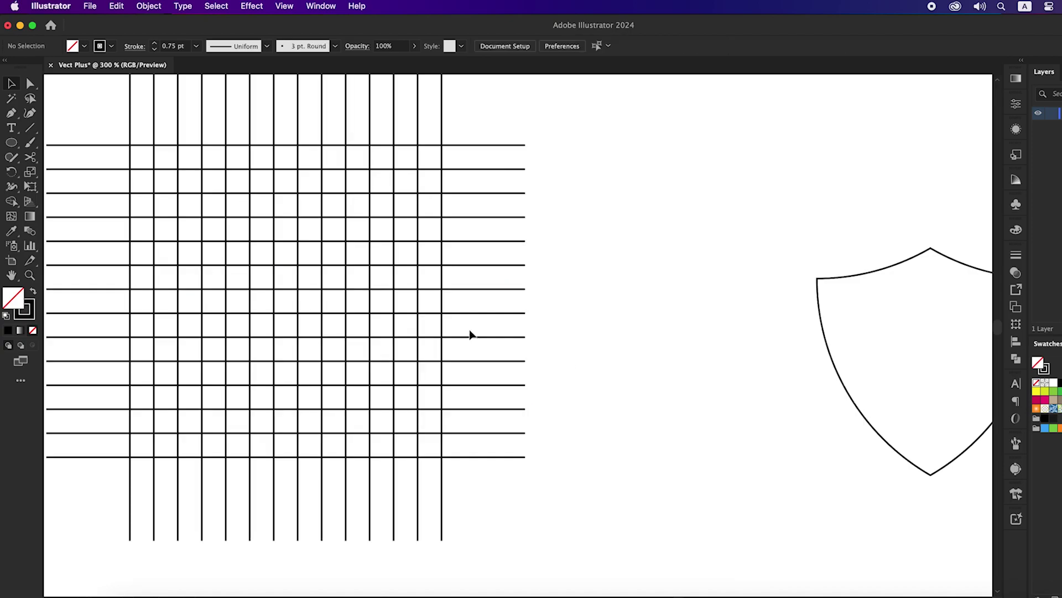
{"action": "left_click_drag", "start_coordinate": [470, 334], "coordinate": [540, 340]}
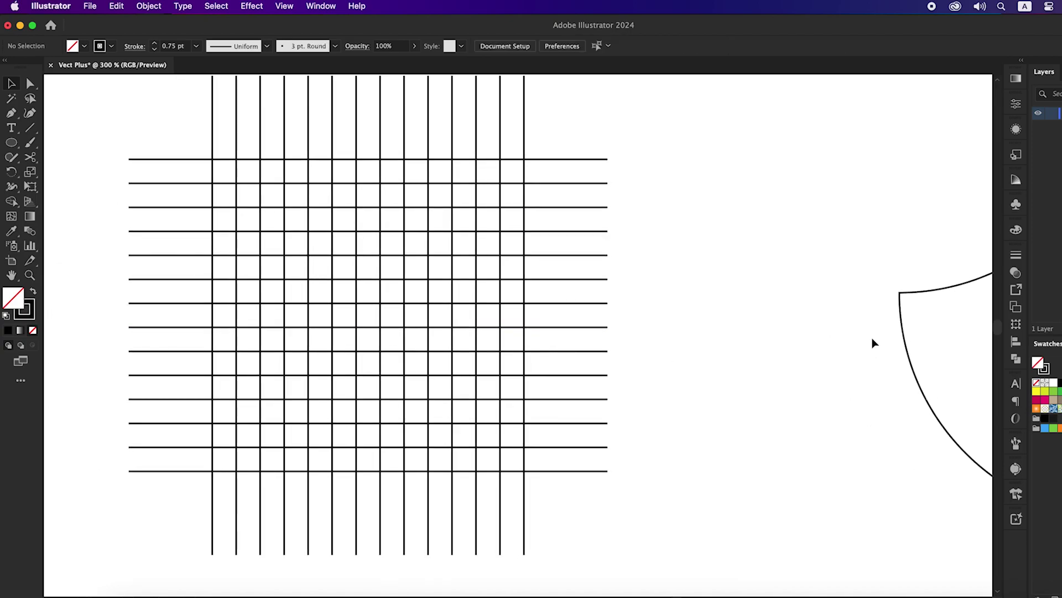
- Move the shield onto the grid and scale it to about 150 px to meet the outer lines
{"action": "left_click_drag", "start_coordinate": [905, 345], "coordinate": [261, 243]}
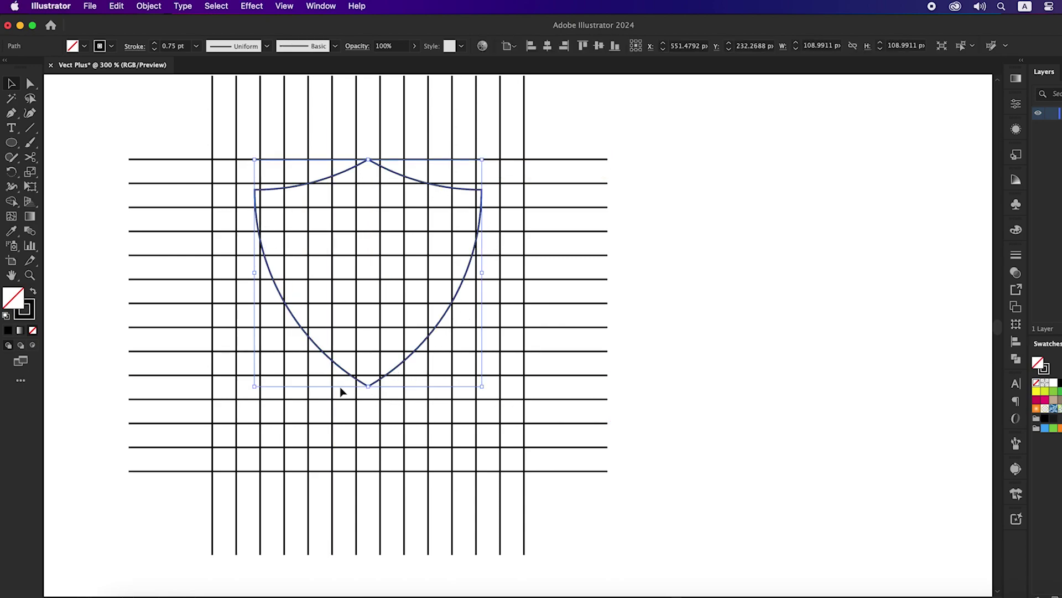
{"action": "left_click_drag", "start_coordinate": [365, 388], "coordinate": [362, 474]}
{"action": "left_click_drag", "start_coordinate": [584, 439], "coordinate": [626, 449]}
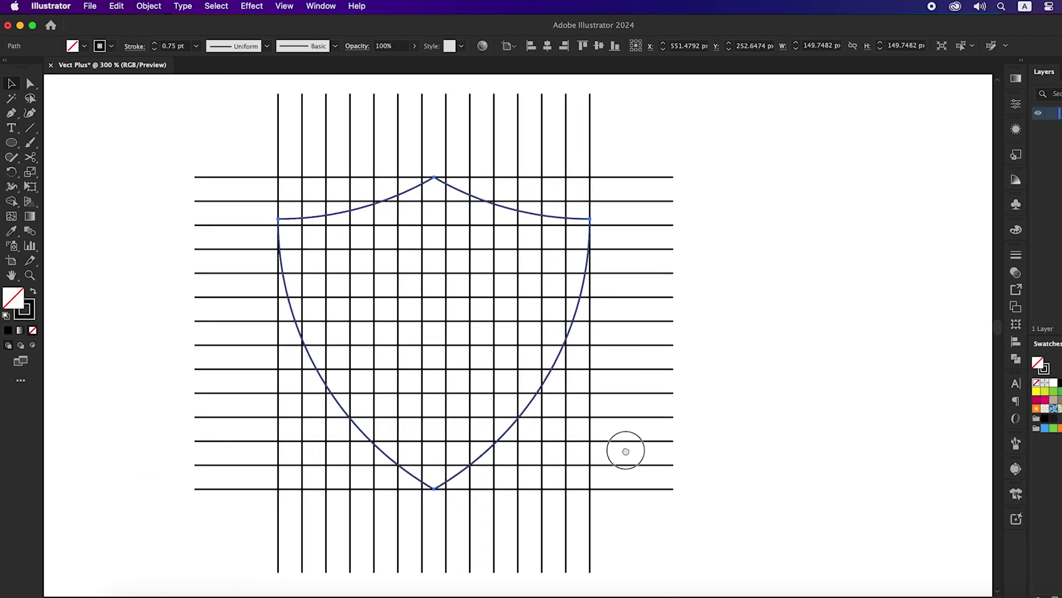
{"action": "left_click", "coordinate": [123, 6]}
- Paste a copy of the shield in place and shrink it to about 127 px inside the original
{"action": "left_click", "coordinate": [122, 73]}
{"action": "left_click", "coordinate": [124, 6]}
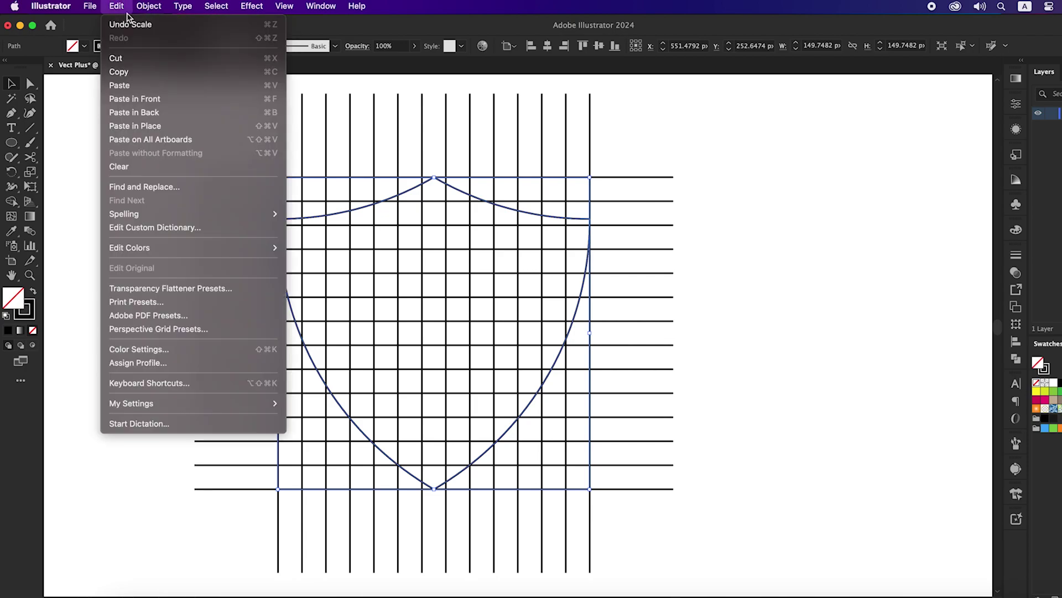
{"action": "left_click", "coordinate": [151, 100]}
{"action": "left_click_drag", "start_coordinate": [589, 178], "coordinate": [576, 202]}
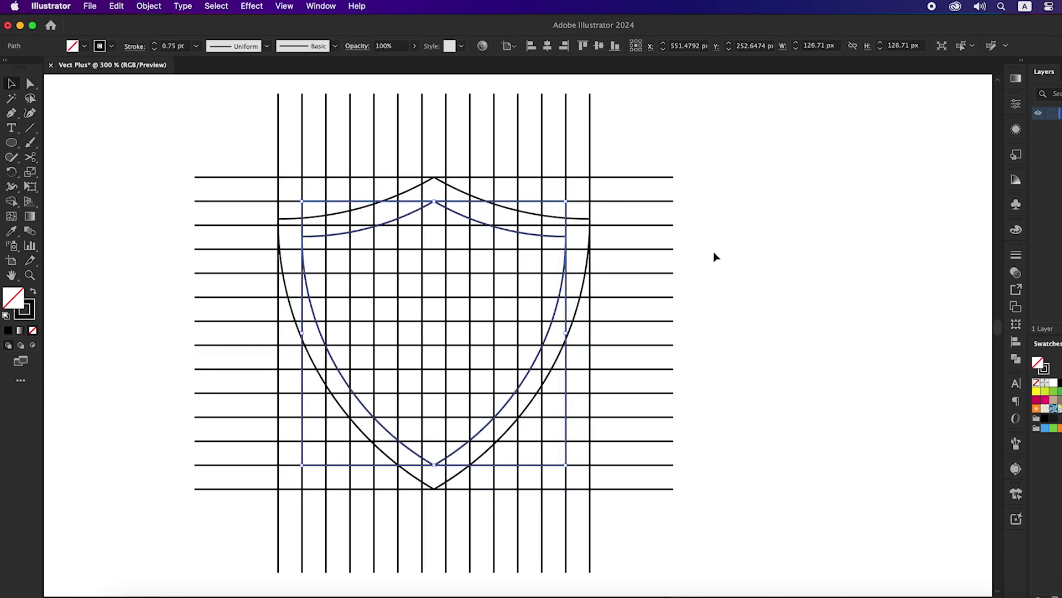
{"action": "left_click", "coordinate": [742, 288]}
{"action": "left_click_drag", "start_coordinate": [678, 282], "coordinate": [719, 284]}
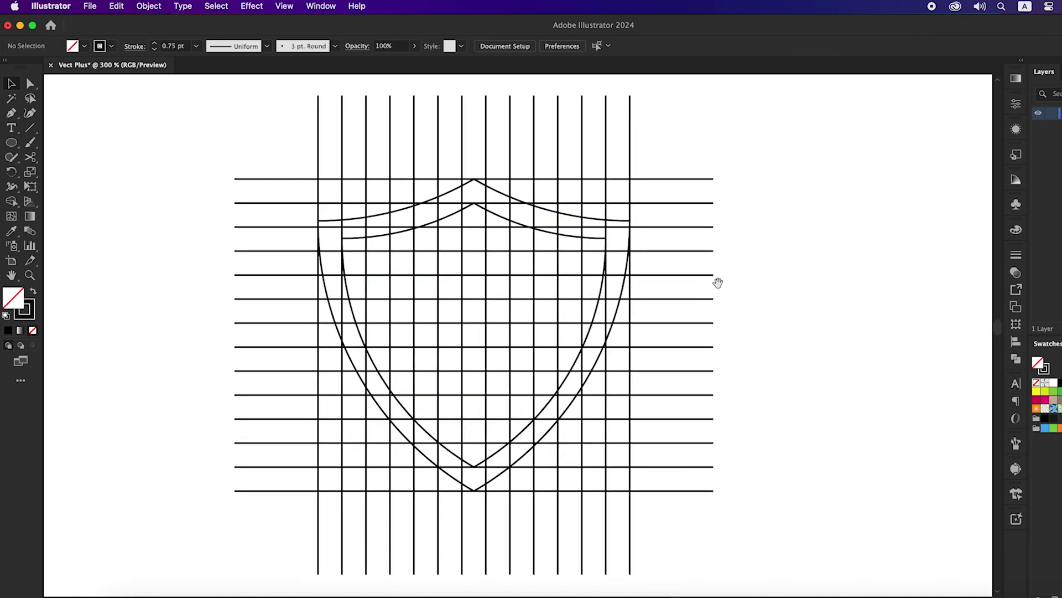
- Give all grid lines and both shield outlines a 0.5 pt stroke weight
{"action": "left_click_drag", "start_coordinate": [248, 112], "coordinate": [688, 515]}
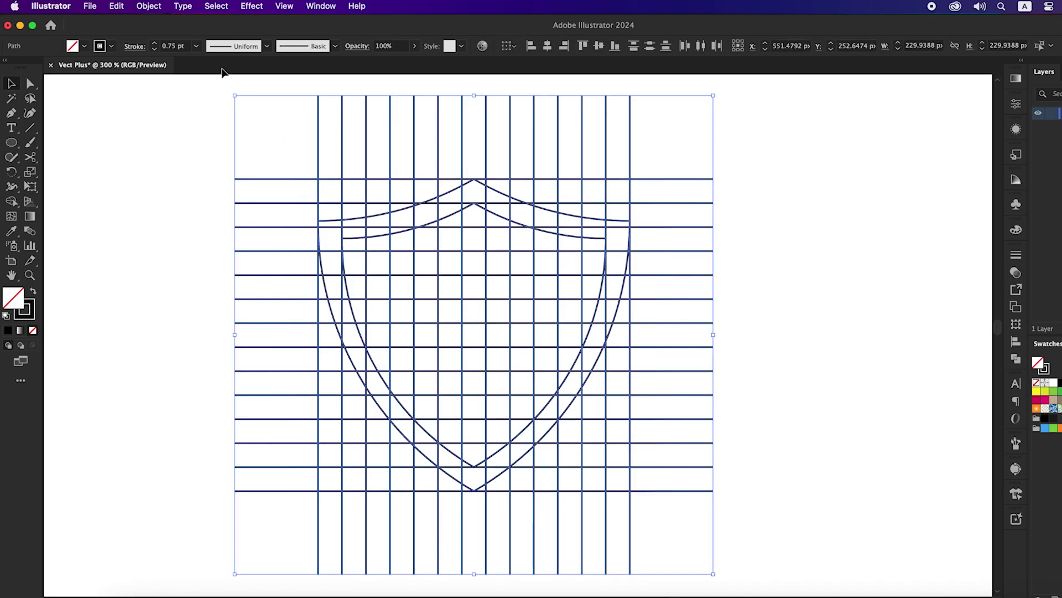
{"action": "left_click", "coordinate": [167, 46]}
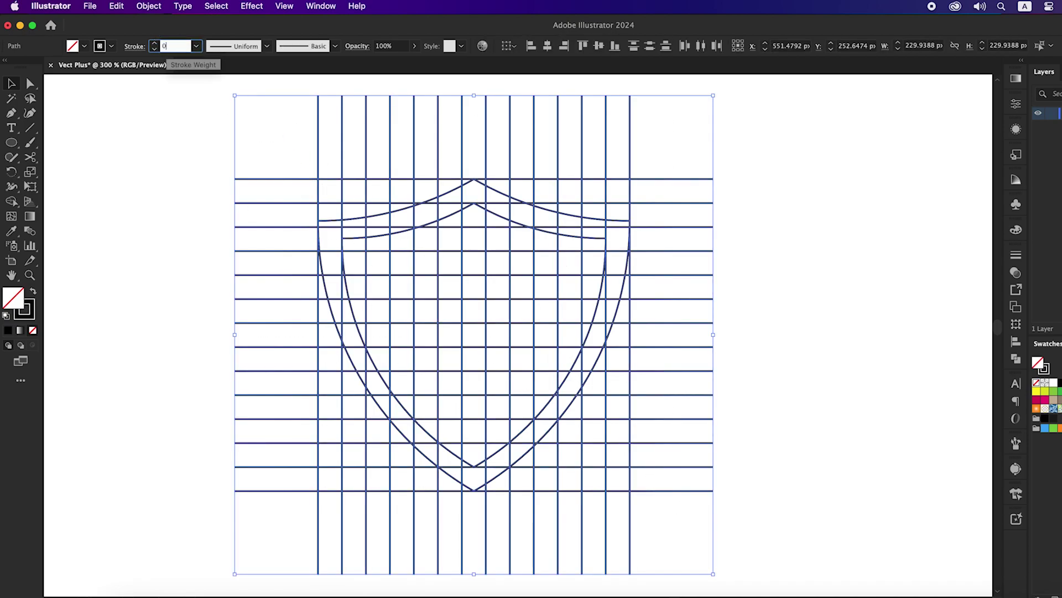
{"action": "key", "text": "Return"}
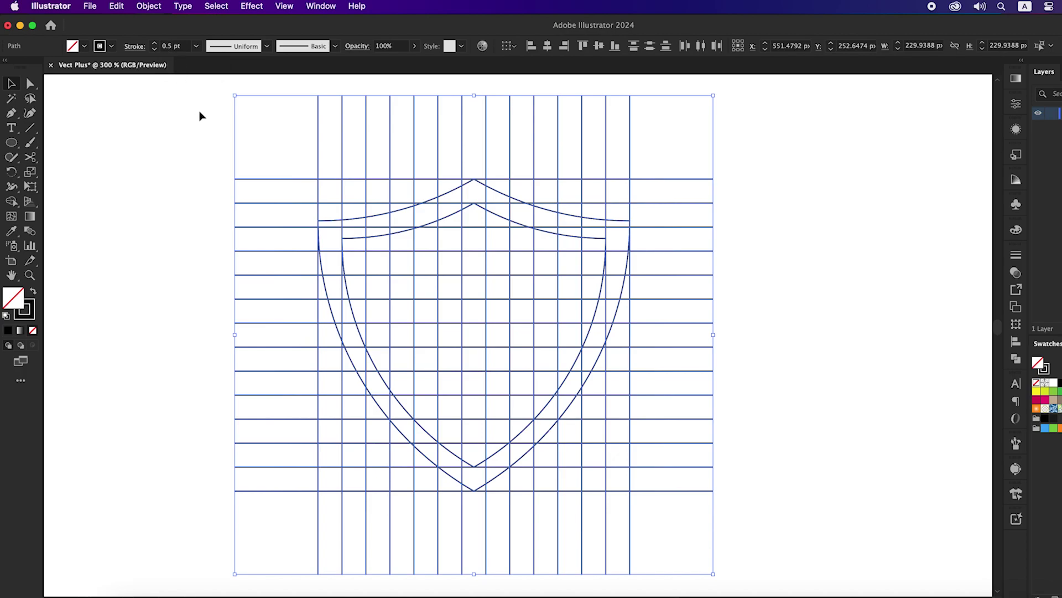
{"action": "left_click_drag", "start_coordinate": [229, 107], "coordinate": [728, 522]}
{"action": "left_click_drag", "start_coordinate": [12, 203], "coordinate": [34, 207]}
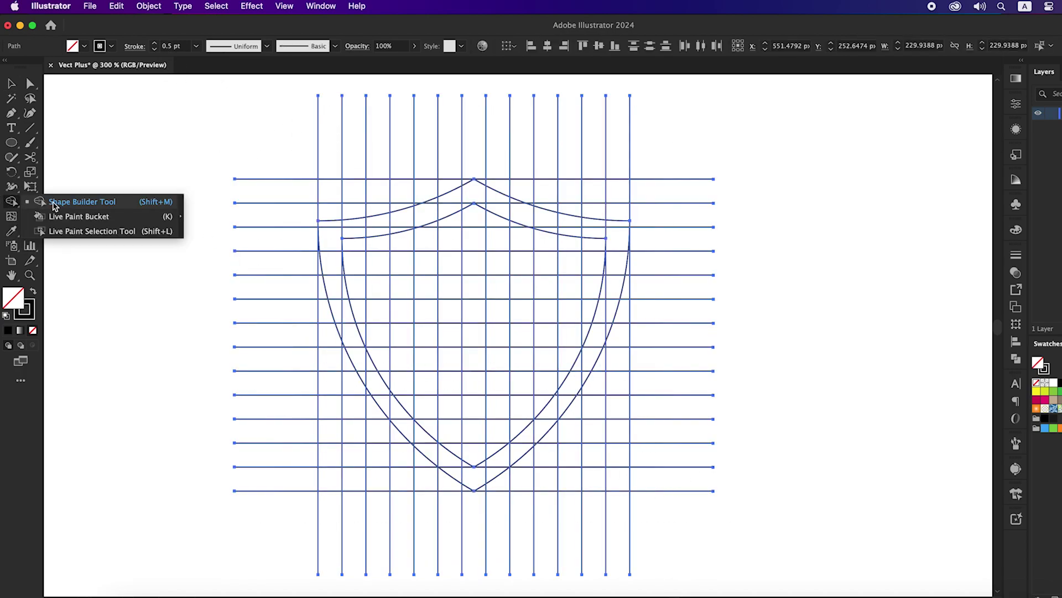
- With Shape Builder and a black fill, merge two vertical strips and a crossbar into the letter H
{"action": "left_click", "coordinate": [55, 203]}
{"action": "left_click", "coordinate": [34, 294]}
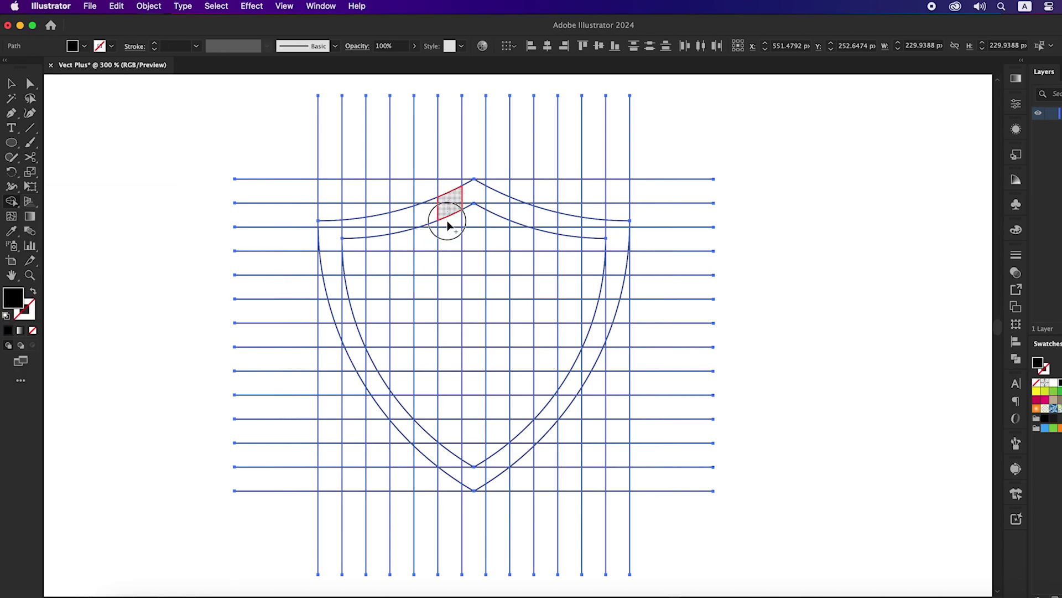
{"action": "left_click_drag", "start_coordinate": [447, 224], "coordinate": [450, 474]}
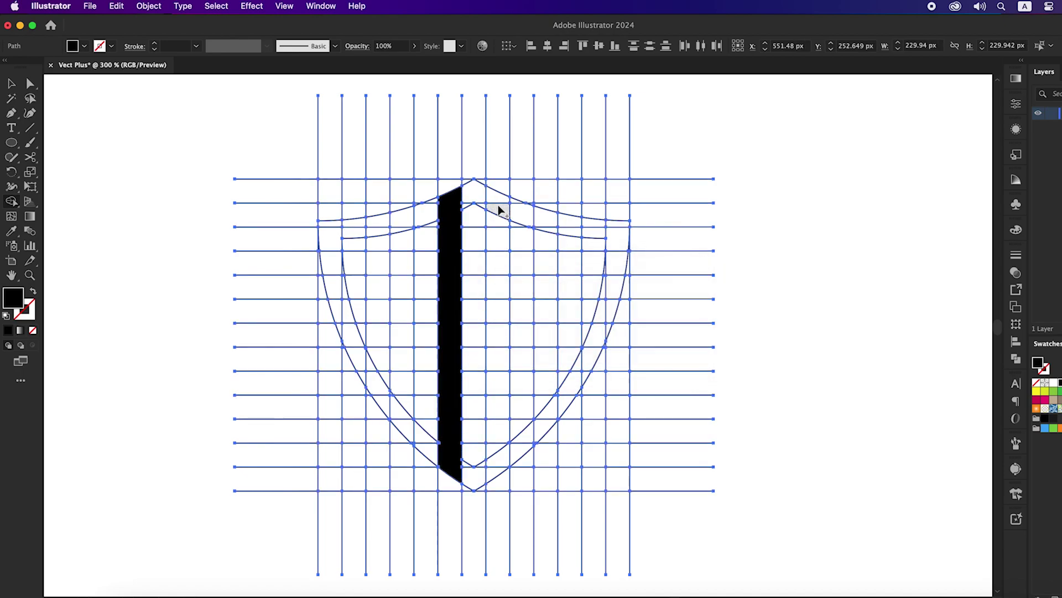
{"action": "mouse_move", "coordinate": [496, 254]}
{"action": "left_mouse_down"}
{"action": "mouse_move", "coordinate": [486, 348]}
{"action": "mouse_move", "coordinate": [493, 476]}
{"action": "left_mouse_up"}
{"action": "mouse_move", "coordinate": [458, 339]}
{"action": "left_mouse_down"}
{"action": "mouse_move", "coordinate": [498, 332]}
{"action": "mouse_move", "coordinate": [450, 326]}
{"action": "left_mouse_up"}
- Merge the grid cells on the shield's left side into the letter S
{"action": "mouse_move", "coordinate": [399, 259]}
{"action": "left_mouse_down"}
{"action": "mouse_move", "coordinate": [382, 223]}
{"action": "mouse_move", "coordinate": [334, 230]}
{"action": "mouse_move", "coordinate": [331, 270]}
{"action": "mouse_move", "coordinate": [354, 334]}
{"action": "mouse_move", "coordinate": [403, 337]}
{"action": "mouse_move", "coordinate": [407, 428]}
{"action": "mouse_move", "coordinate": [367, 383]}
{"action": "mouse_move", "coordinate": [394, 398]}
{"action": "left_mouse_up"}
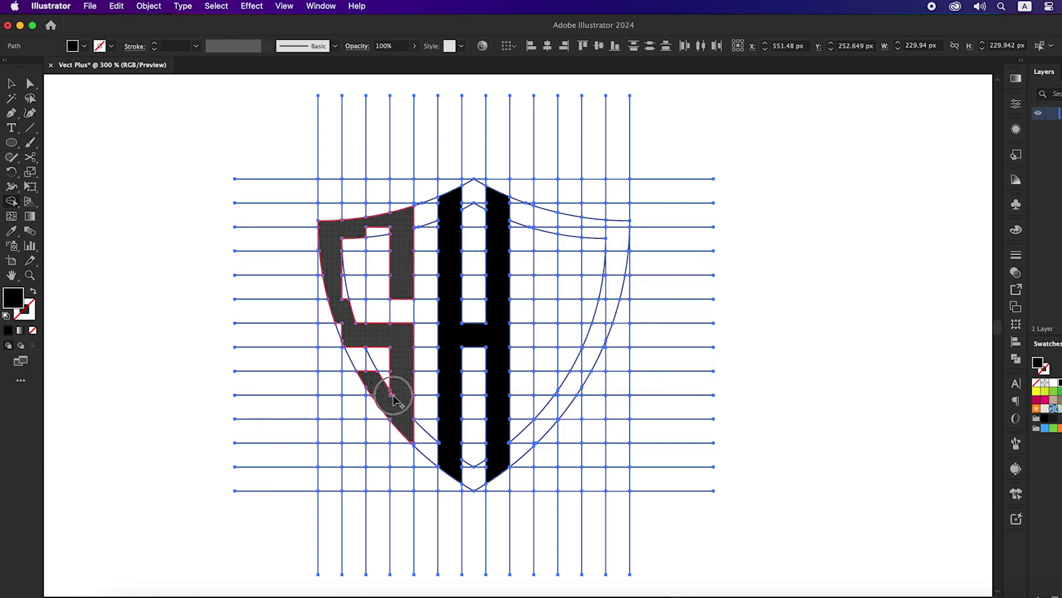
{"action": "scroll", "coordinate": [392, 396], "scroll_direction": "up", "scroll_amount": 2}
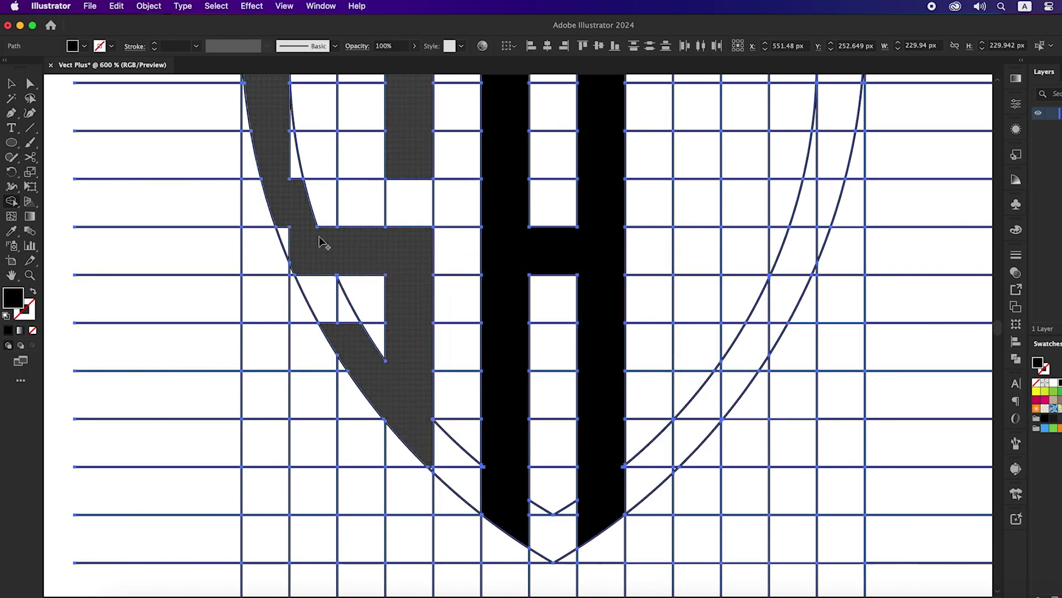
{"action": "scroll", "coordinate": [289, 232], "scroll_direction": "up", "scroll_amount": 5}
{"action": "scroll", "coordinate": [289, 232], "scroll_direction": "left", "scroll_amount": 2}
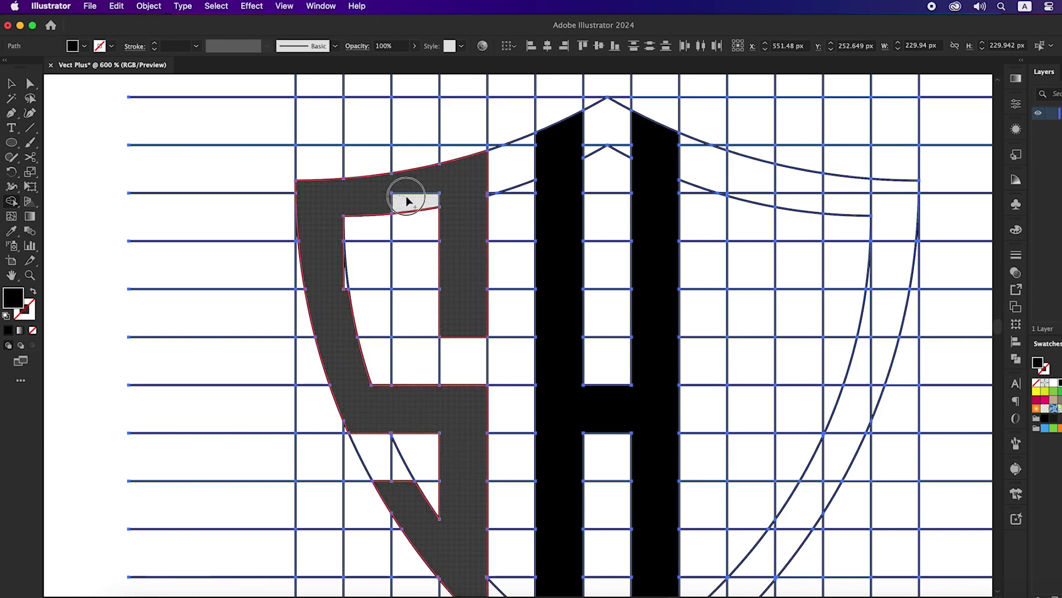
- Merge the right-hand strip and top cells into the letter D
{"action": "scroll", "coordinate": [343, 269], "scroll_direction": "down", "scroll_amount": 2}
{"action": "scroll", "coordinate": [467, 332], "scroll_direction": "right", "scroll_amount": 2}
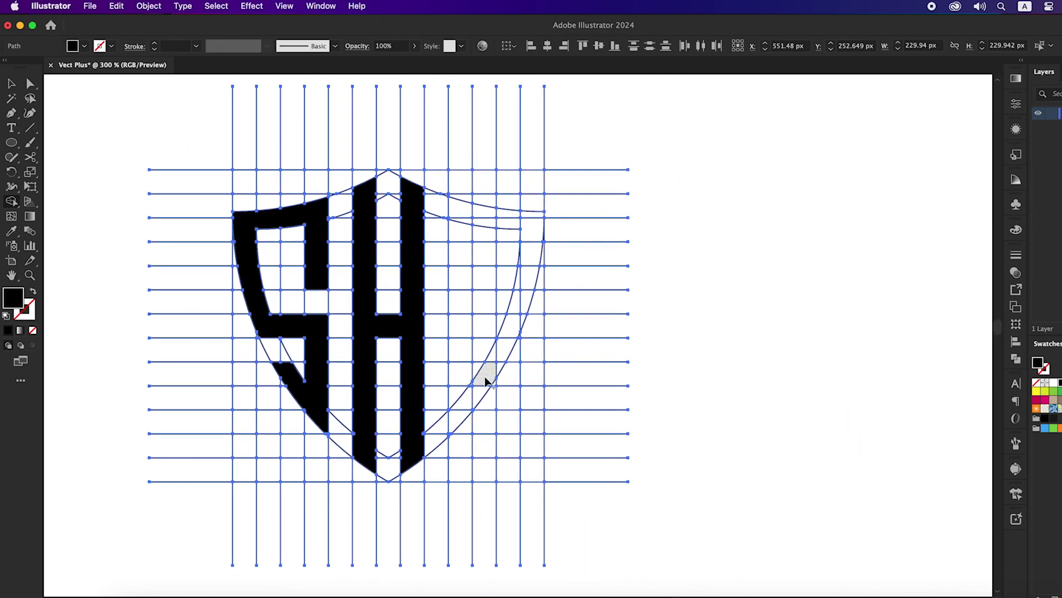
{"action": "mouse_move", "coordinate": [458, 417]}
{"action": "left_mouse_down"}
{"action": "mouse_move", "coordinate": [462, 209]}
{"action": "mouse_move", "coordinate": [541, 220]}
{"action": "mouse_move", "coordinate": [503, 344]}
{"action": "mouse_move", "coordinate": [477, 387]}
{"action": "mouse_move", "coordinate": [522, 296]}
{"action": "mouse_move", "coordinate": [508, 352]}
{"action": "left_mouse_up"}
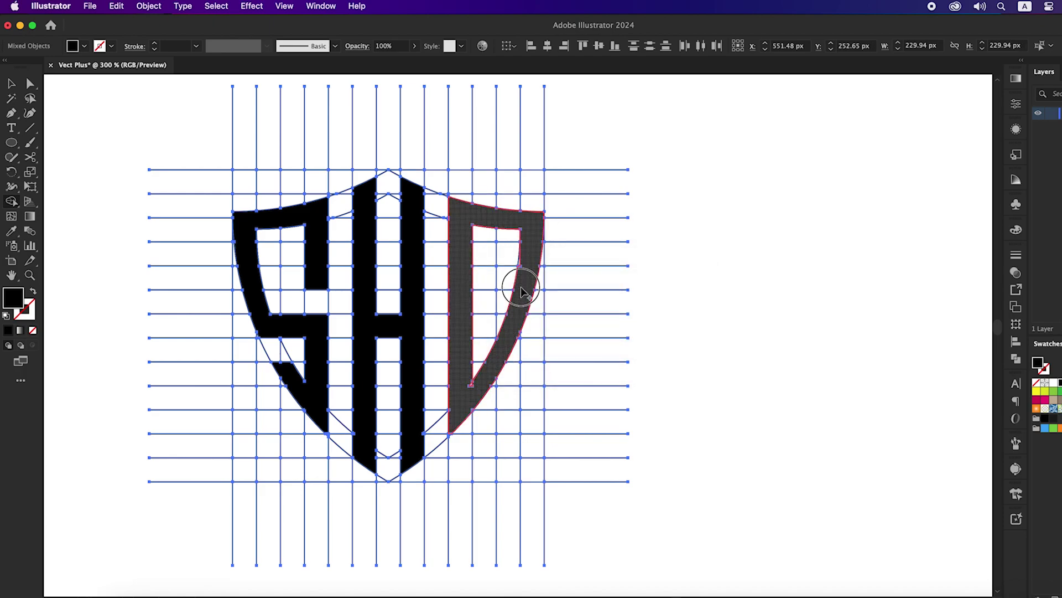
- Zoom in and out to check the SHD letter edges, then return to the Selection tool
{"action": "scroll", "coordinate": [520, 288], "scroll_direction": "up", "scroll_amount": 4}
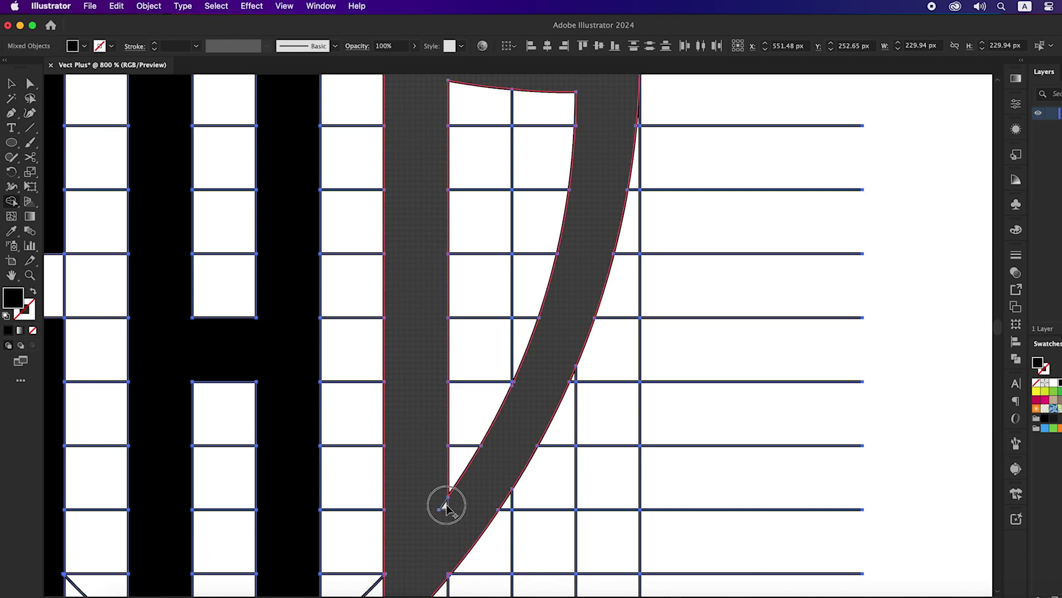
{"action": "scroll", "coordinate": [446, 507], "scroll_direction": "down", "scroll_amount": 3}
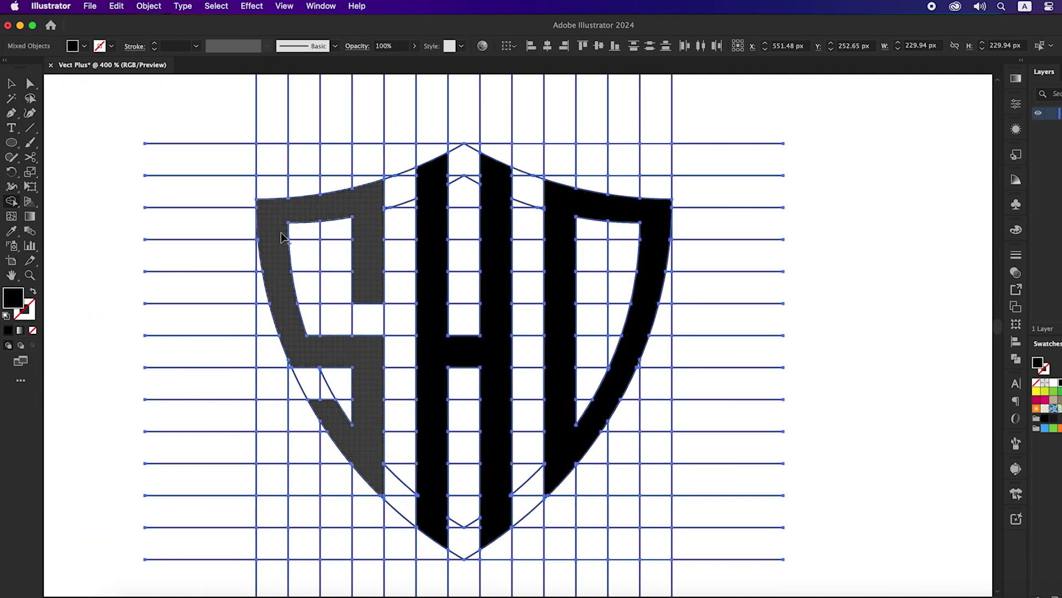
{"action": "scroll", "coordinate": [282, 237], "scroll_direction": "up", "scroll_amount": 3}
{"action": "scroll", "coordinate": [244, 197], "scroll_direction": "down", "scroll_amount": 2}
{"action": "scroll", "coordinate": [372, 275], "scroll_direction": "down", "scroll_amount": 3}
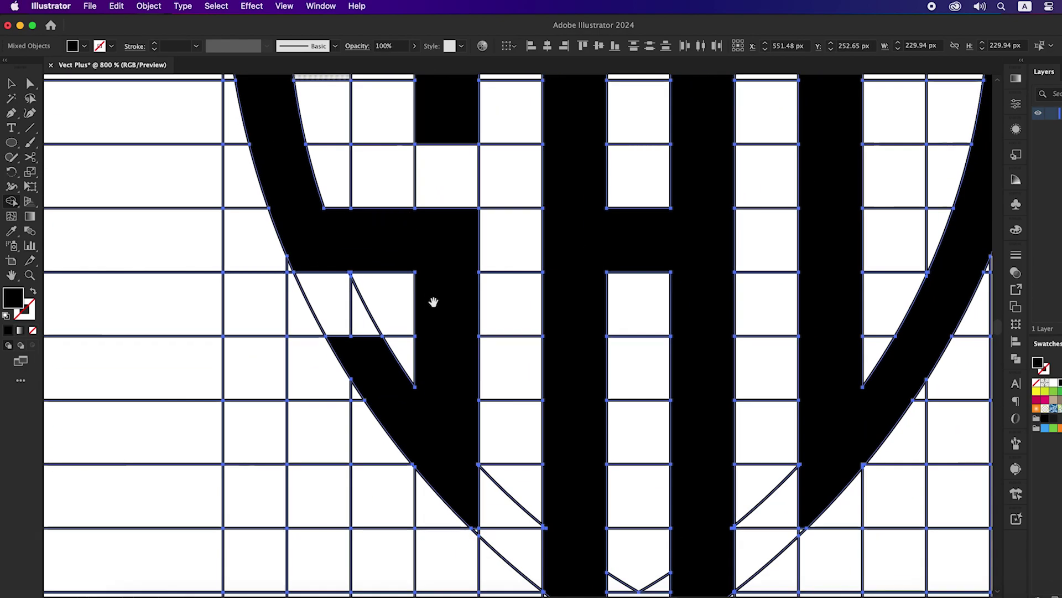
{"action": "scroll", "coordinate": [433, 302], "scroll_direction": "up", "scroll_amount": 2}
{"action": "scroll", "coordinate": [513, 518], "scroll_direction": "down", "scroll_amount": 3}
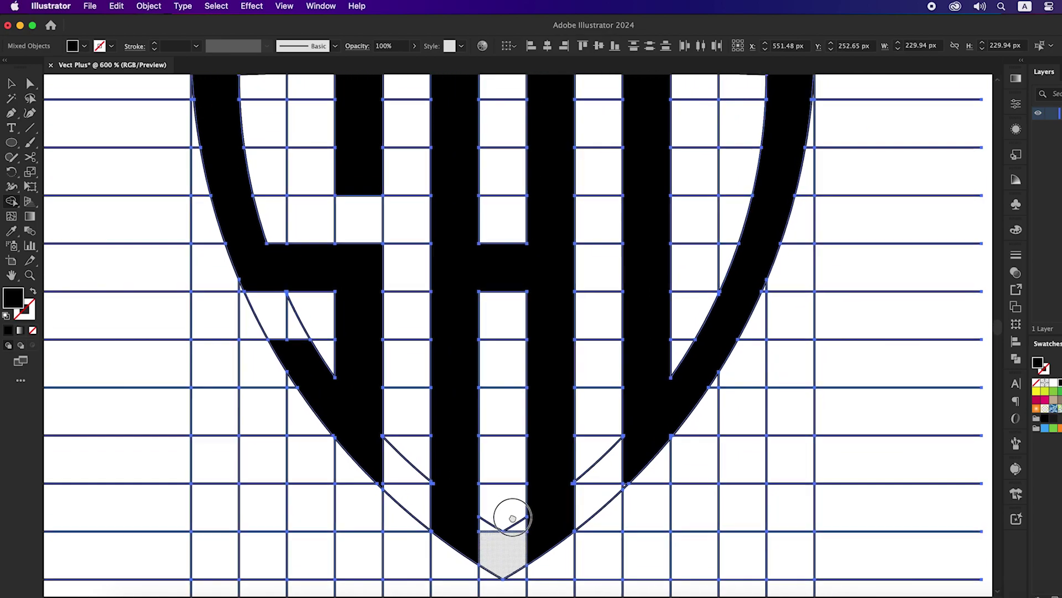
{"action": "scroll", "coordinate": [576, 384], "scroll_direction": "up", "scroll_amount": 3}
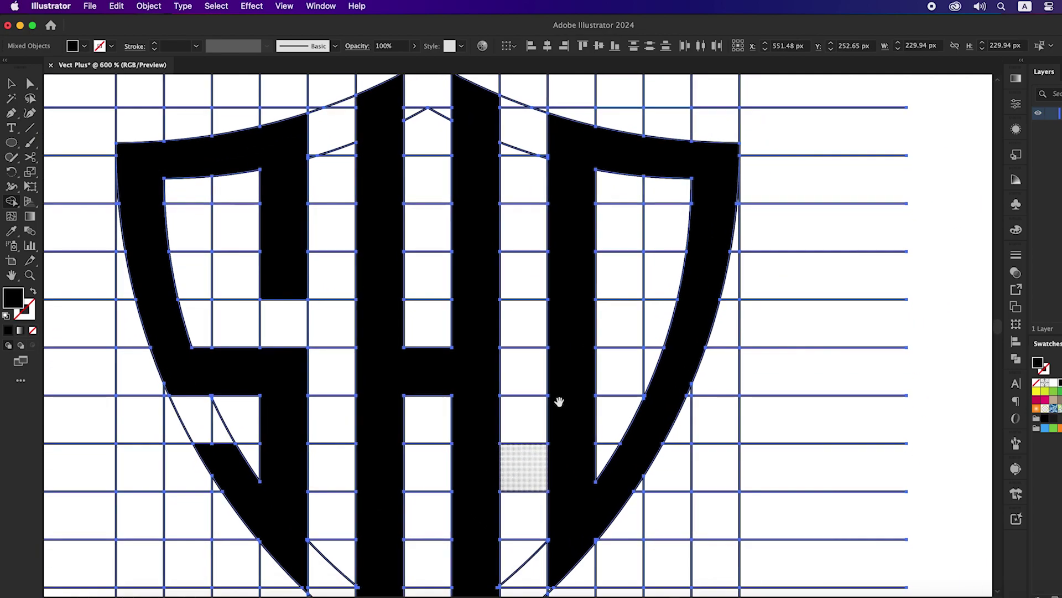
{"action": "scroll", "coordinate": [559, 402], "scroll_direction": "up", "scroll_amount": 1}
{"action": "scroll", "coordinate": [581, 360], "scroll_direction": "down", "scroll_amount": 2}
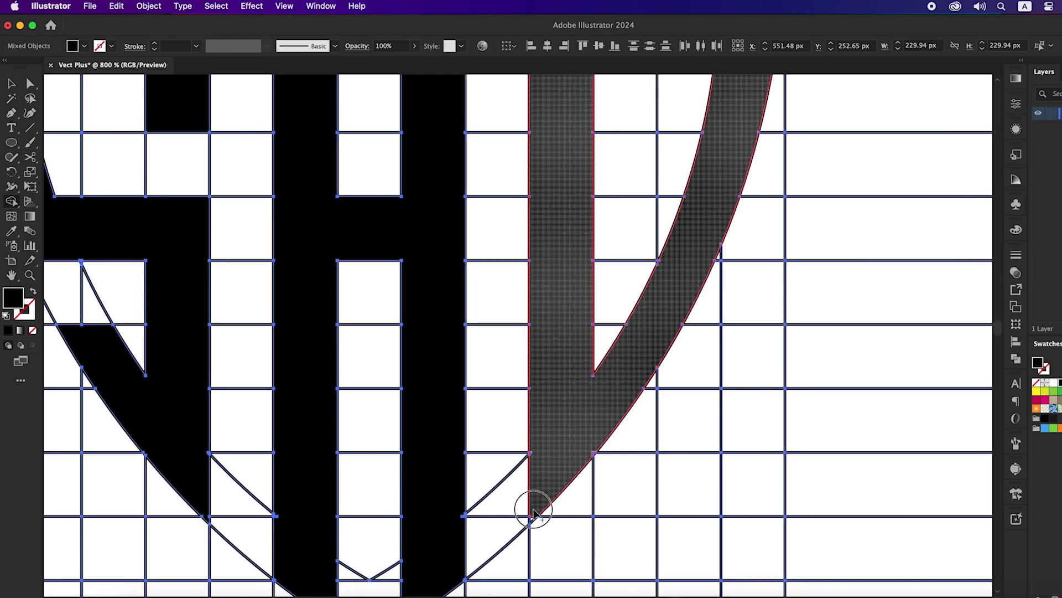
{"action": "scroll", "coordinate": [532, 512], "scroll_direction": "down", "scroll_amount": 4}
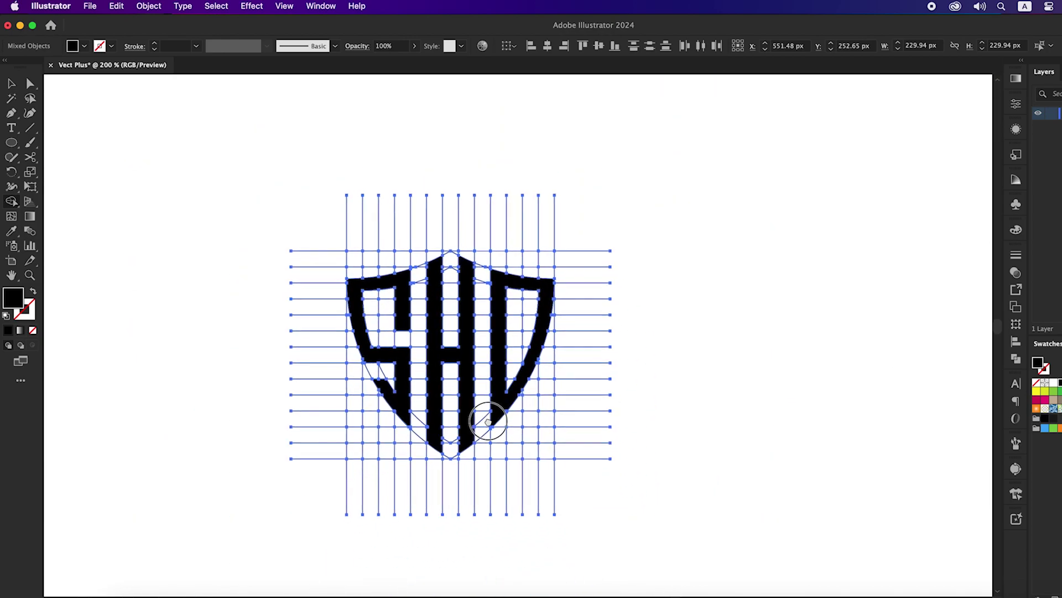
{"action": "key", "text": "v"}
{"action": "left_click", "coordinate": [576, 443]}
- Duplicate the black SHD shield letters to the right of the grid
{"action": "left_click", "coordinate": [470, 367]}
{"action": "left_click_drag", "start_coordinate": [470, 368], "coordinate": [736, 330]}
{"action": "left_click", "coordinate": [635, 221]}
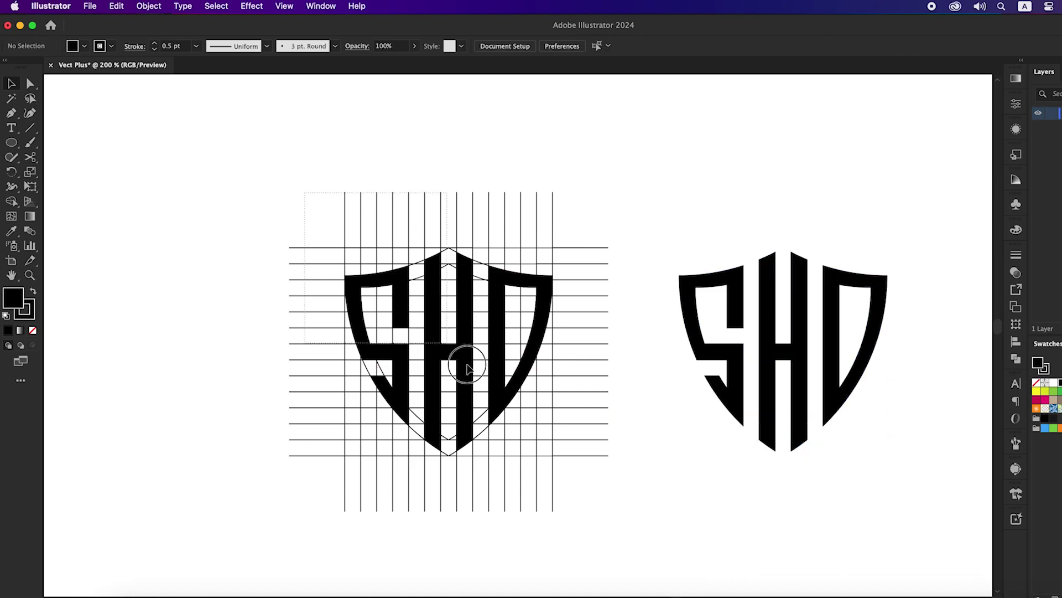
- Delete the grid and original shapes, then move the SHD logo to the artboard centre
{"action": "left_click_drag", "start_coordinate": [467, 368], "coordinate": [625, 534]}
{"action": "key", "text": "Delete"}
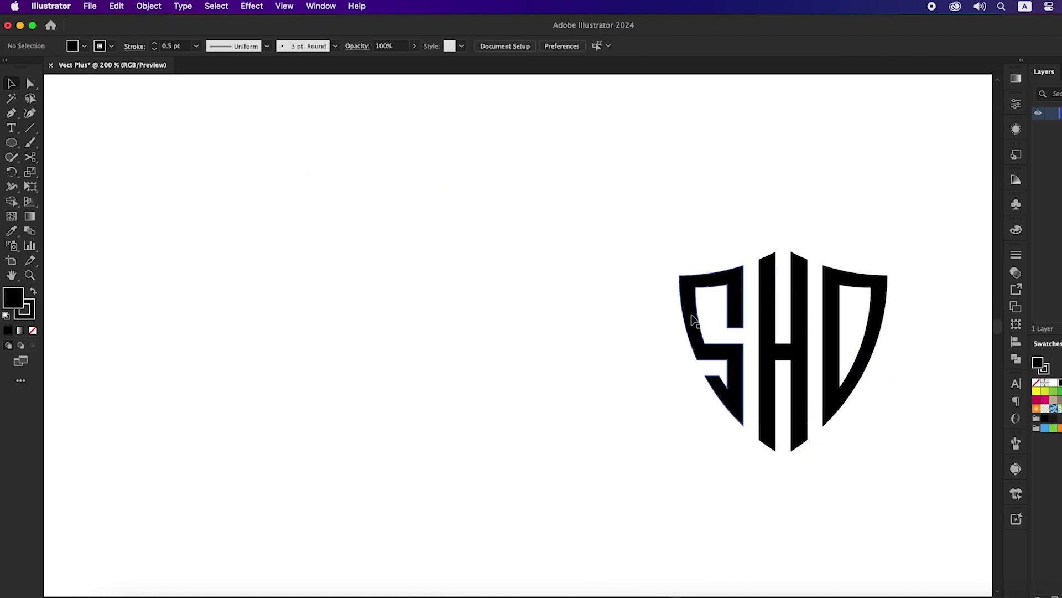
{"action": "left_click_drag", "start_coordinate": [669, 204], "coordinate": [532, 407]}
- Thicken the shield monogram's strokes from 2 pt to 3 pt
{"action": "left_click", "coordinate": [174, 46]}
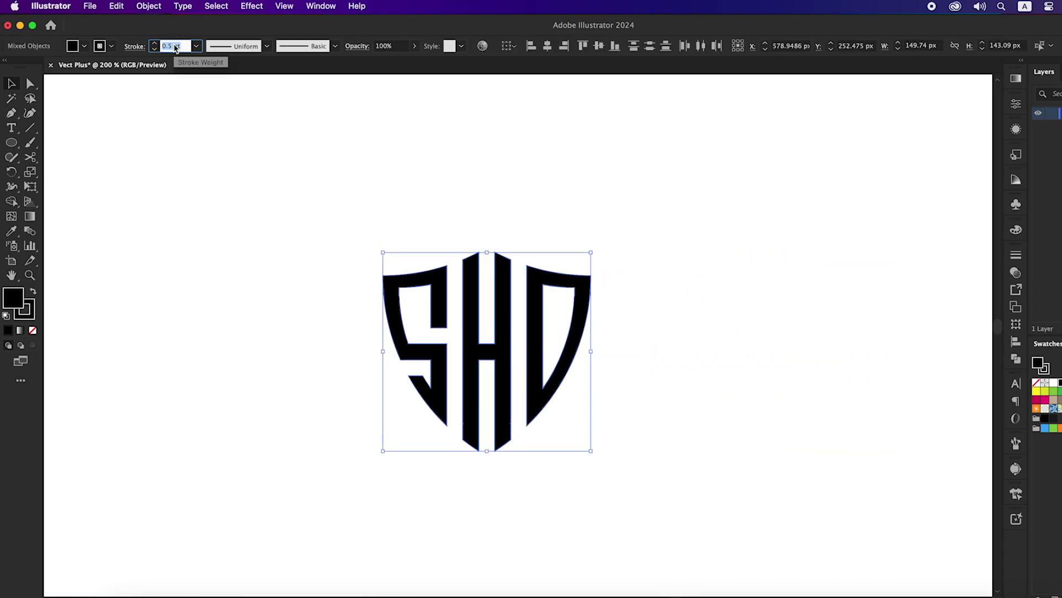
{"action": "key", "text": "Return"}
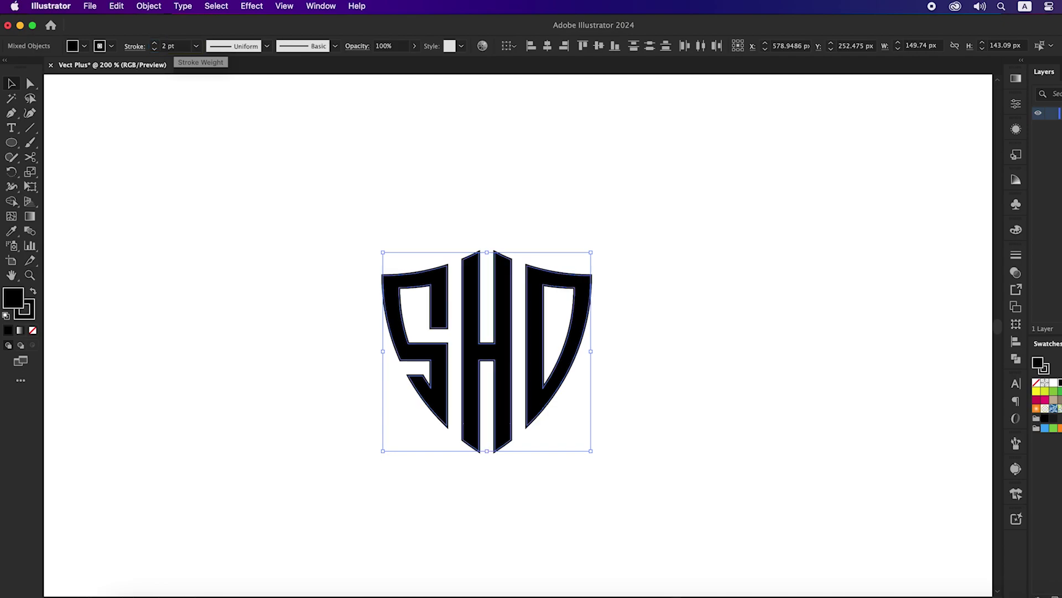
{"action": "left_click_drag", "start_coordinate": [390, 222], "coordinate": [620, 381]}
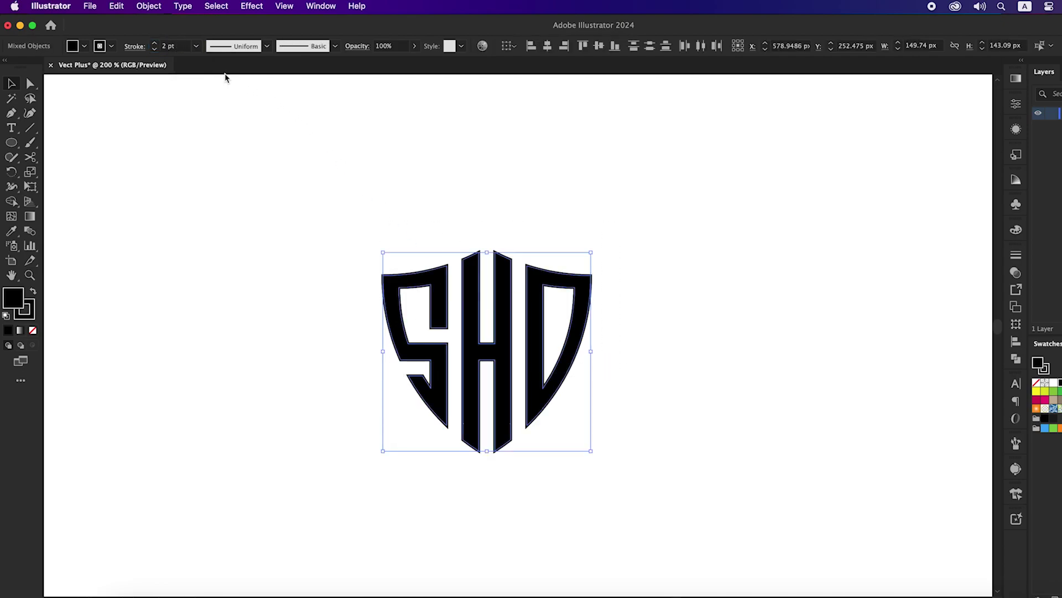
{"action": "left_click", "coordinate": [155, 43]}
{"action": "left_click", "coordinate": [350, 229]}
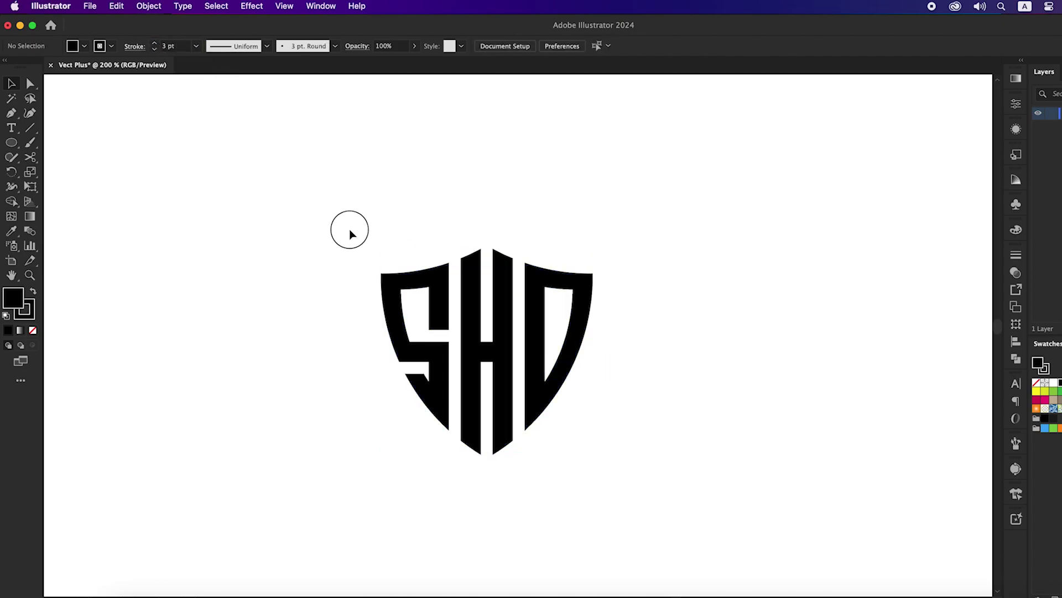
- Expand the strokes and fills, then unite all pieces into one shape with Pathfinder
{"action": "left_click_drag", "start_coordinate": [334, 219], "coordinate": [639, 422]}
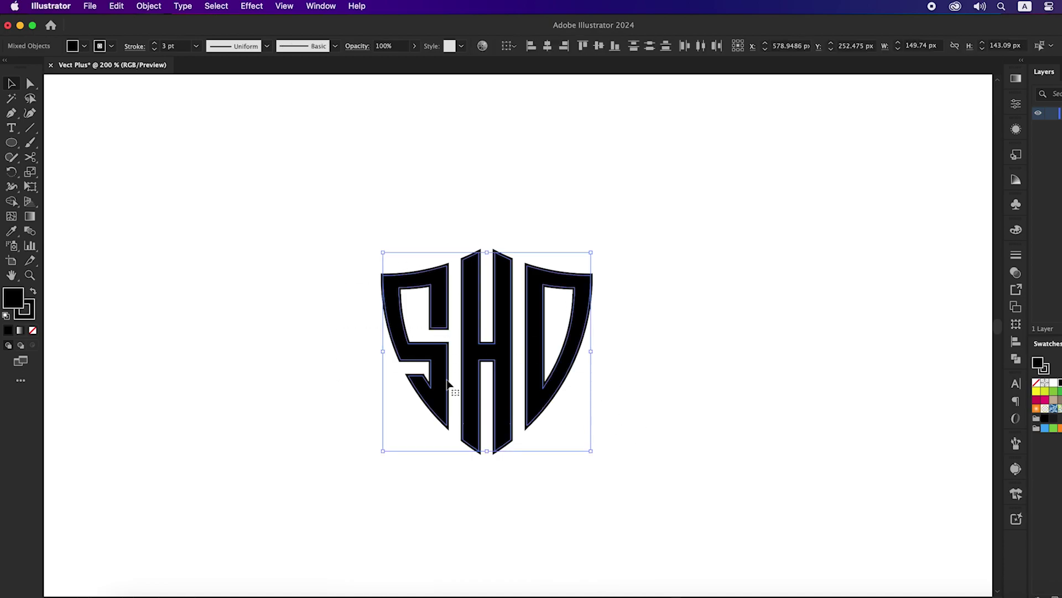
{"action": "left_click", "coordinate": [148, 6]}
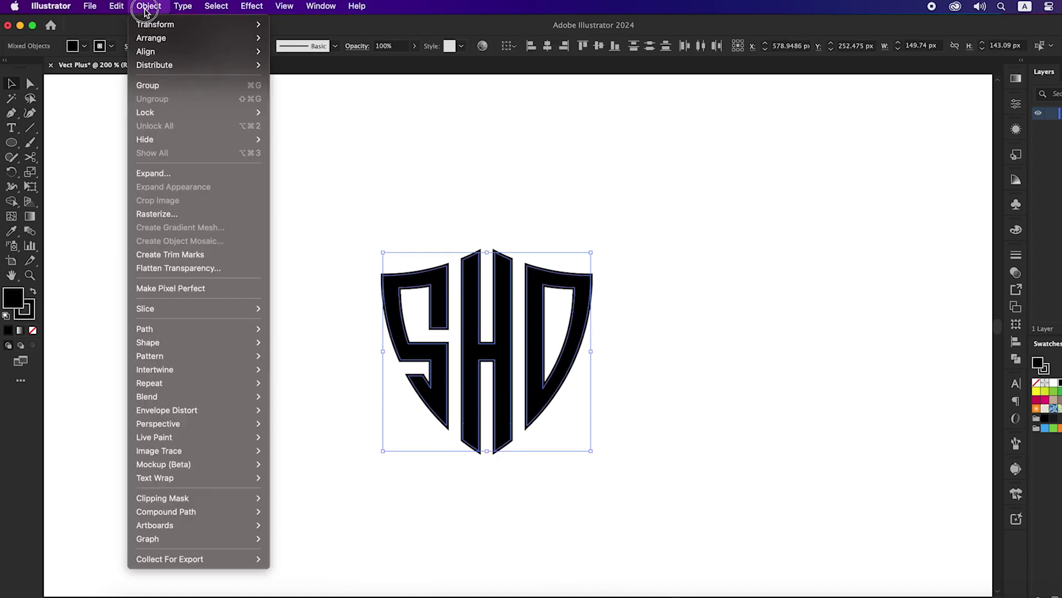
{"action": "left_click", "coordinate": [161, 174]}
{"action": "left_click", "coordinate": [293, 364]}
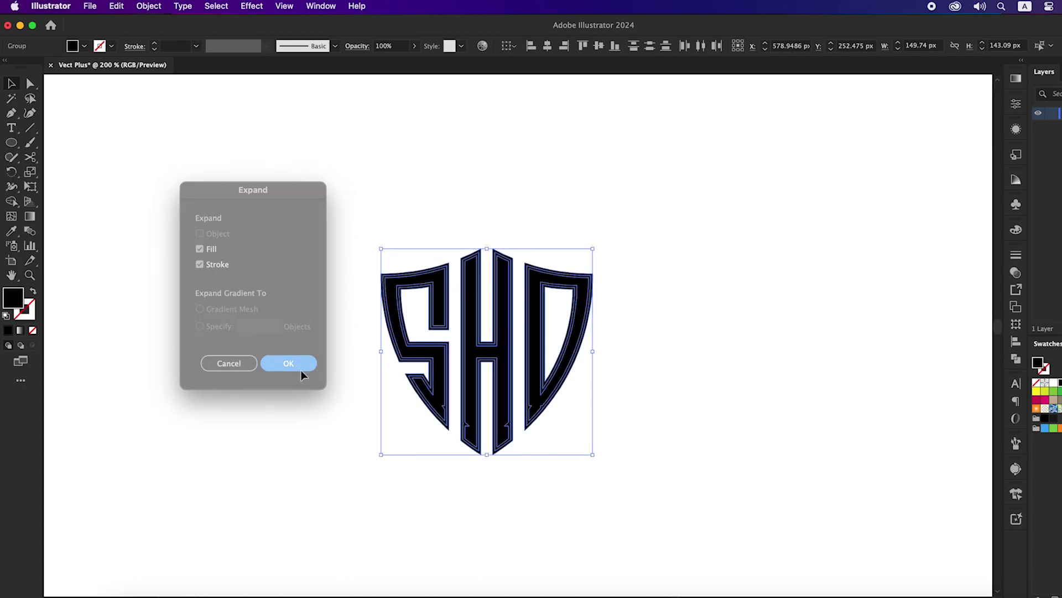
{"action": "left_click", "coordinate": [1017, 359]}
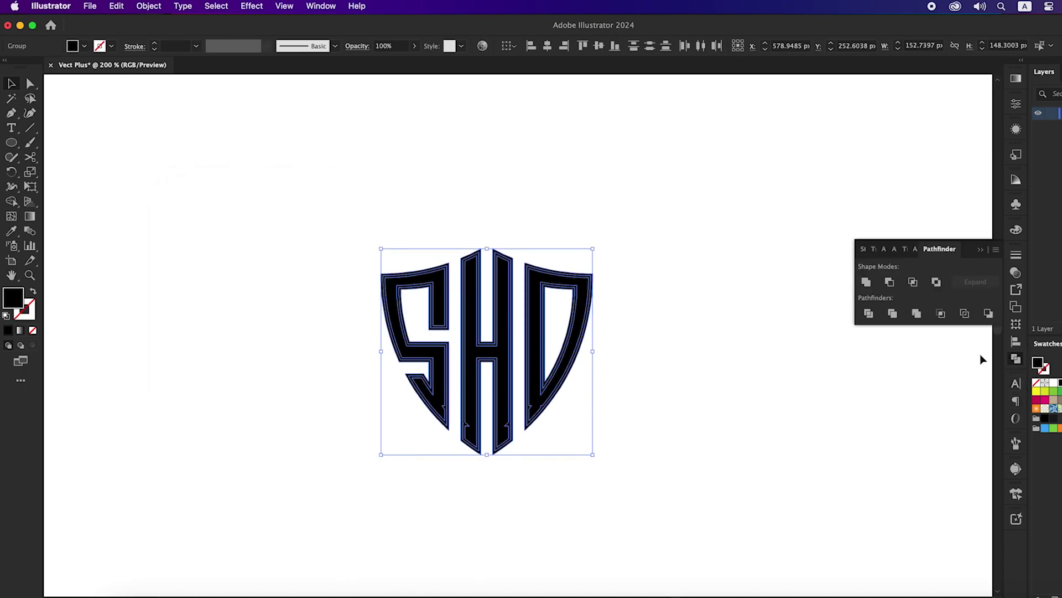
{"action": "left_click", "coordinate": [867, 282]}
{"action": "left_click", "coordinate": [766, 338]}
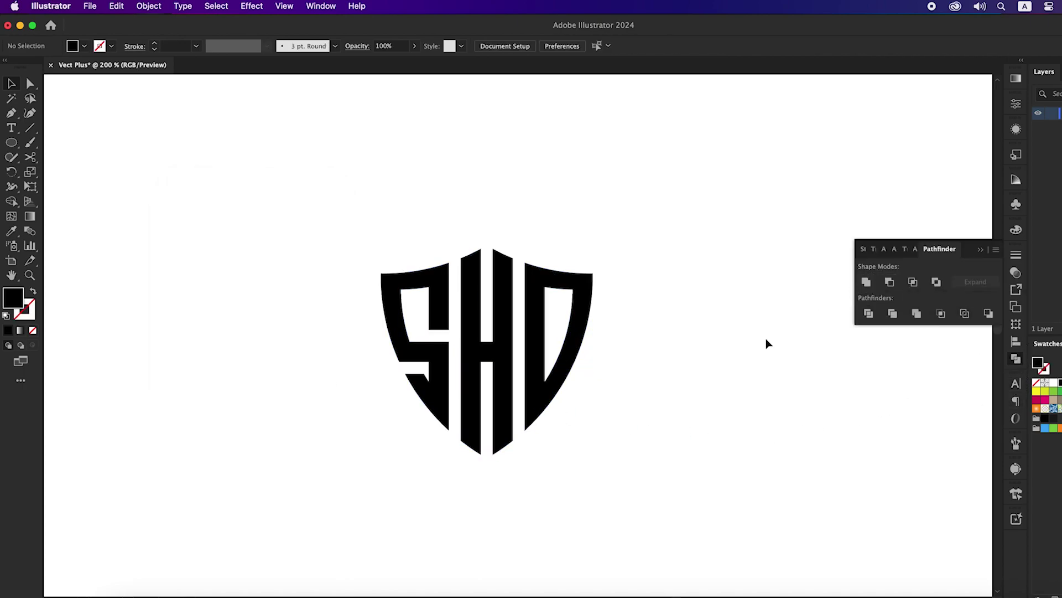
- Copy the united logo and switch to the Photoshop mockup
{"action": "left_click_drag", "start_coordinate": [697, 378], "coordinate": [700, 378]}
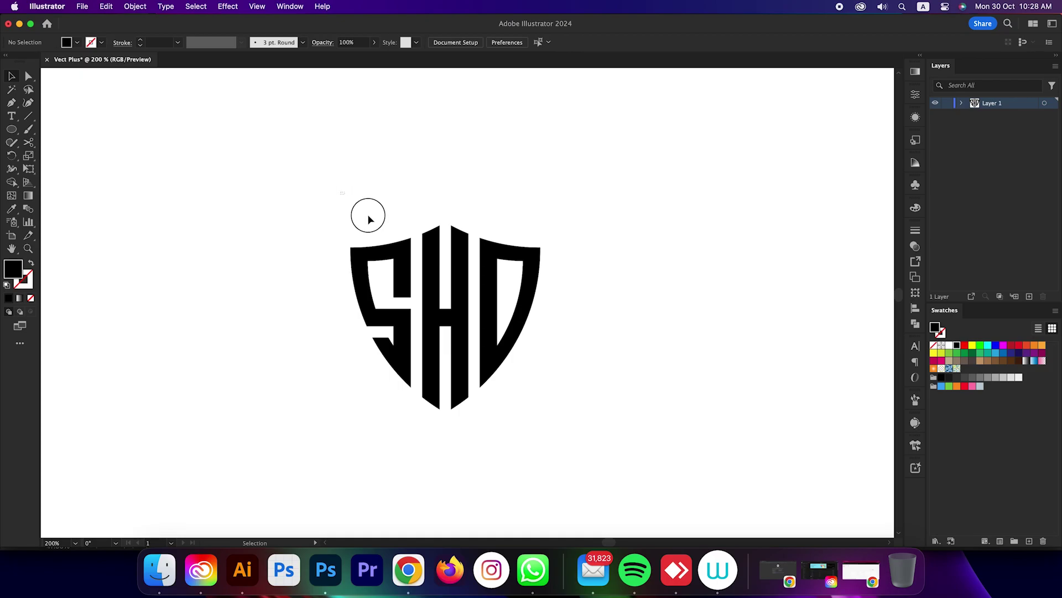
{"action": "left_click_drag", "start_coordinate": [408, 237], "coordinate": [641, 462]}
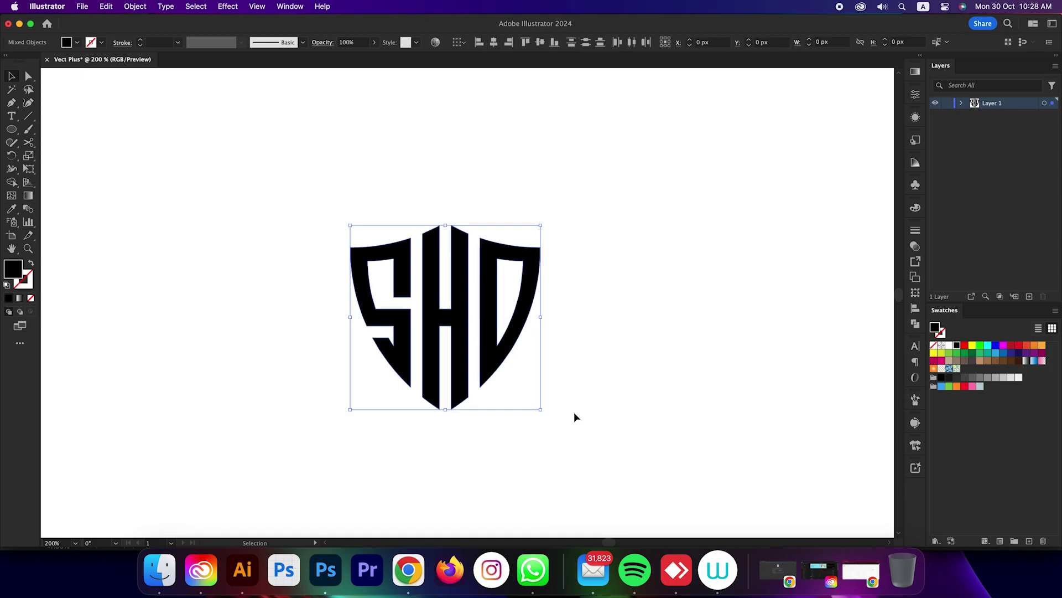
{"action": "left_click", "coordinate": [105, 6]}
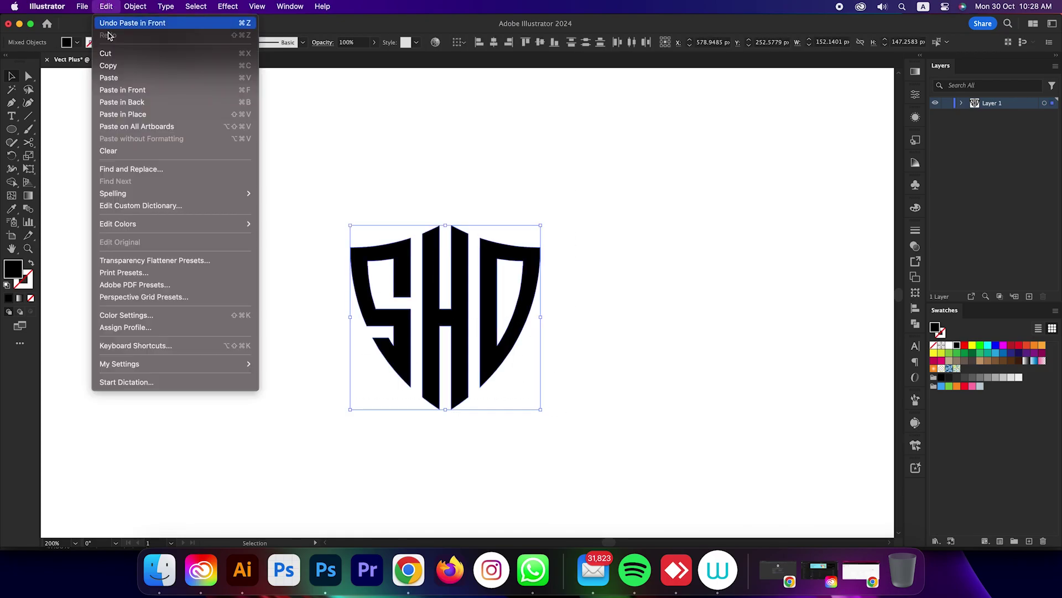
{"action": "left_click", "coordinate": [113, 68]}
{"action": "left_click", "coordinate": [284, 569]}
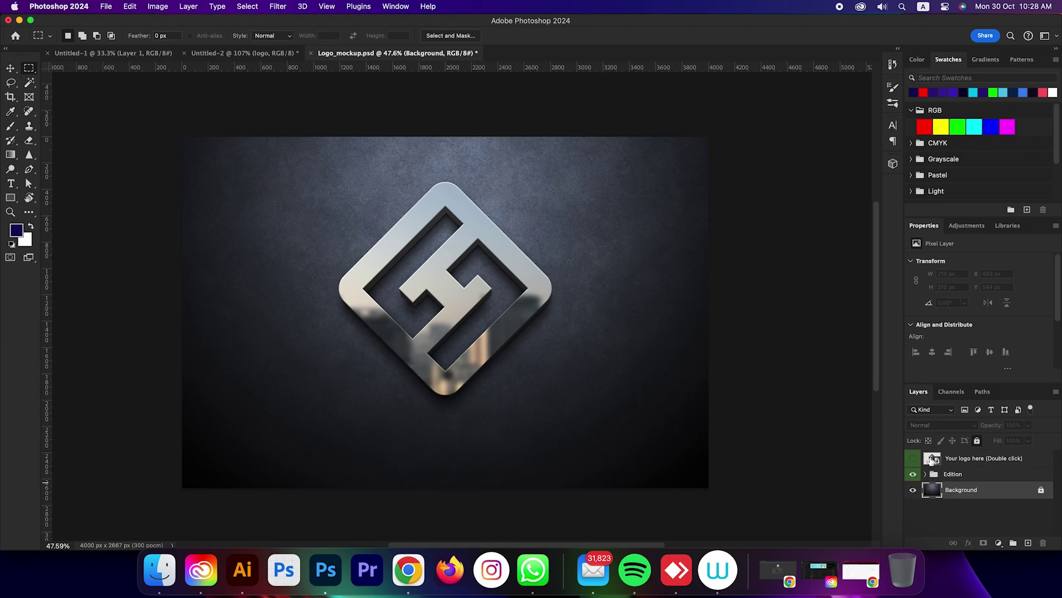
- Open the 'Your logo here' smart object, delete the placeholder Layer 1, and add a new layer
{"action": "double_click", "coordinate": [932, 459]}
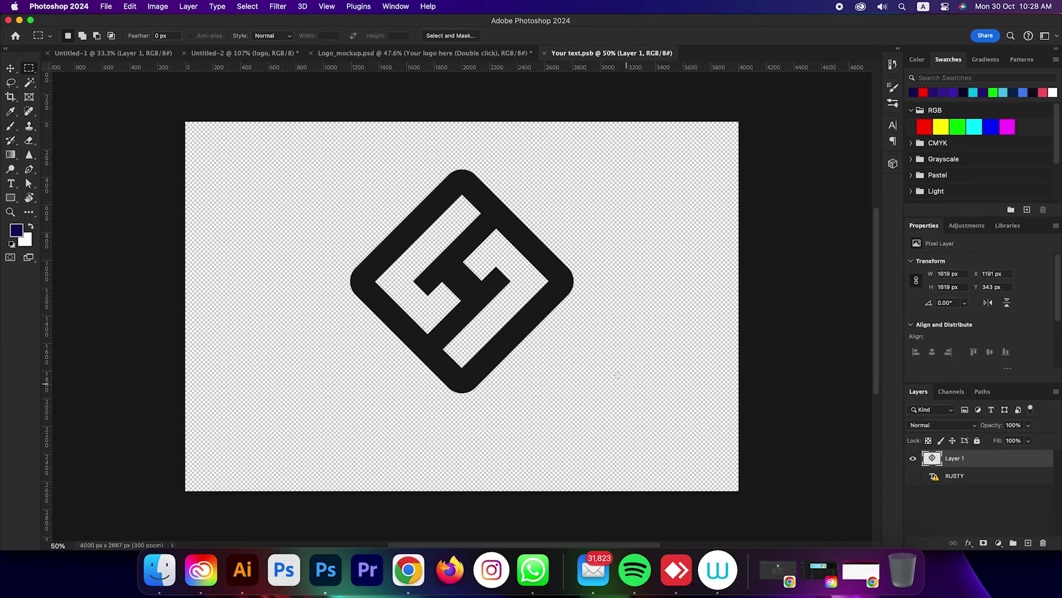
{"action": "key", "text": "Delete"}
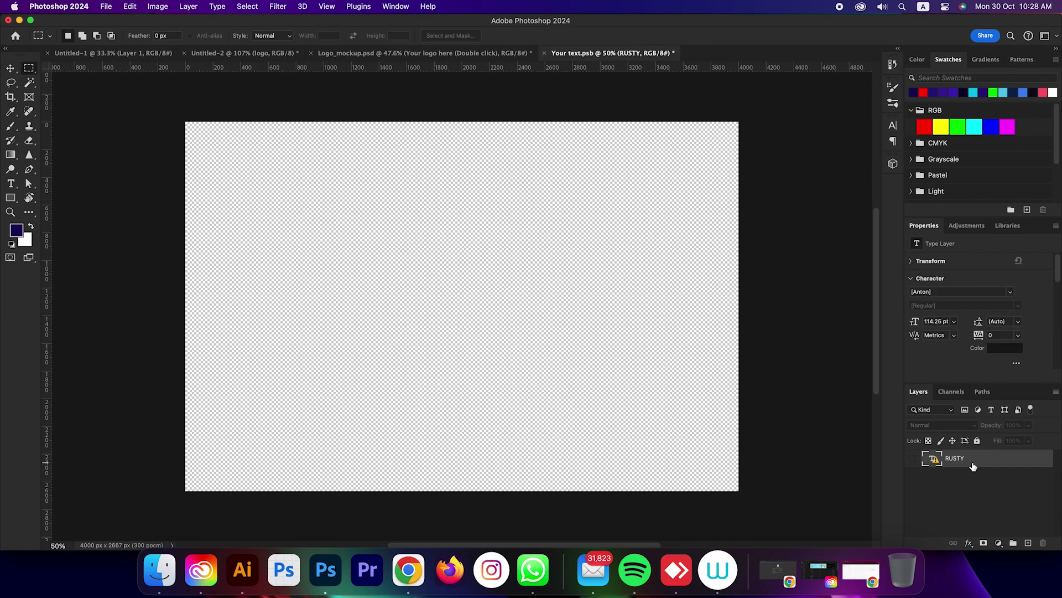
{"action": "left_click", "coordinate": [1026, 544]}
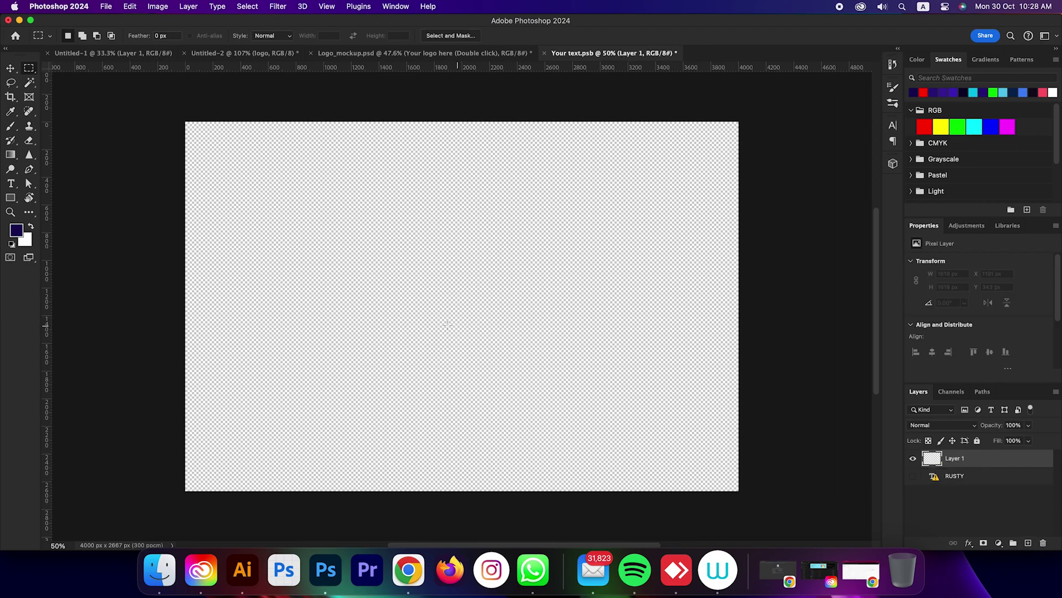
- Paste the logo as a Smart Object, scale it down slightly, and save the contents
{"action": "key", "text": "cmd+v"}
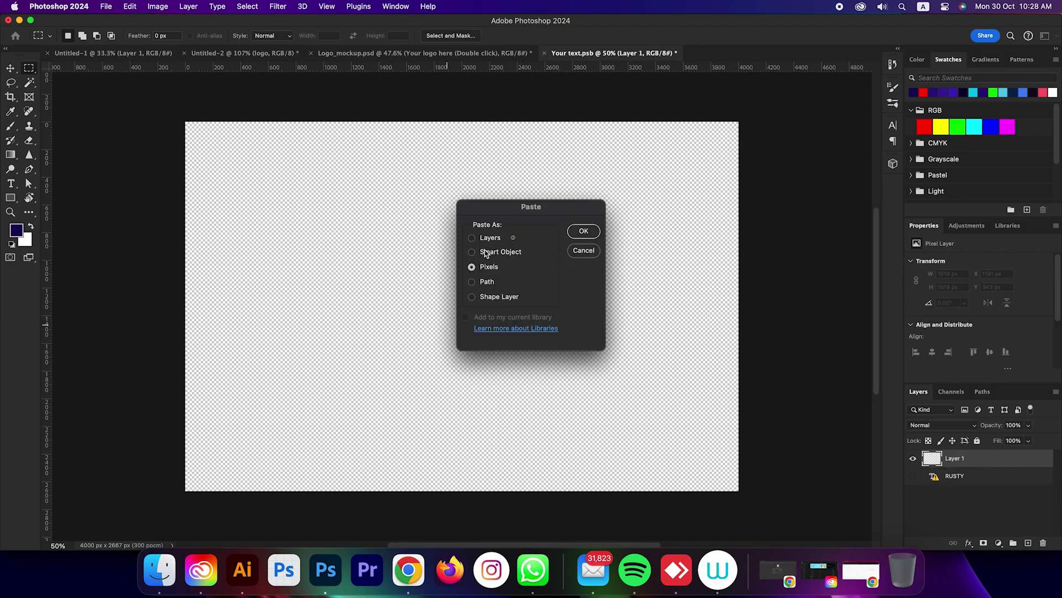
{"action": "key", "text": "Return"}
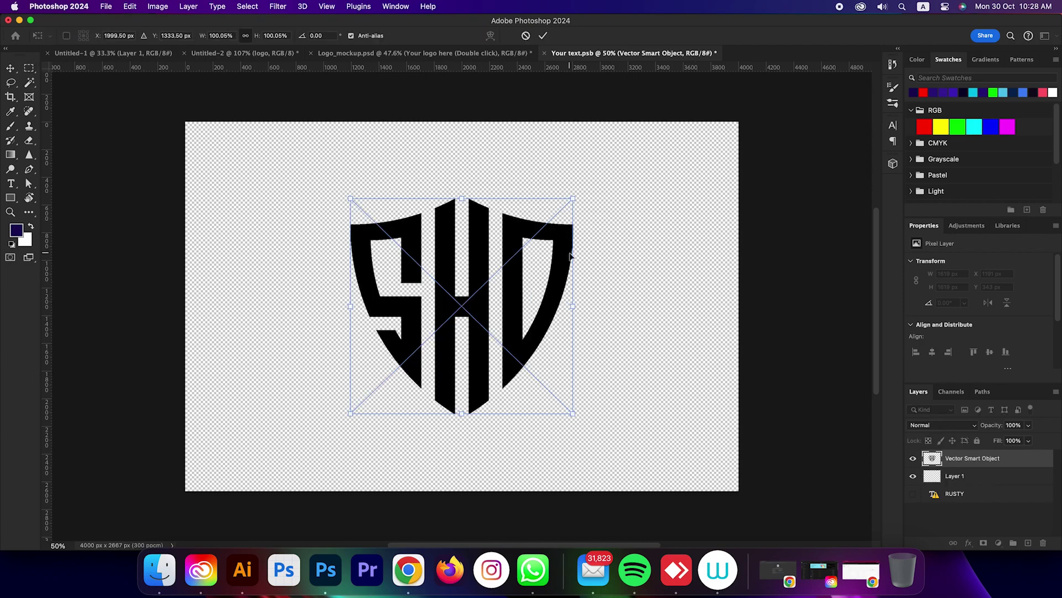
{"action": "left_click_drag", "start_coordinate": [573, 200], "coordinate": [570, 208]}
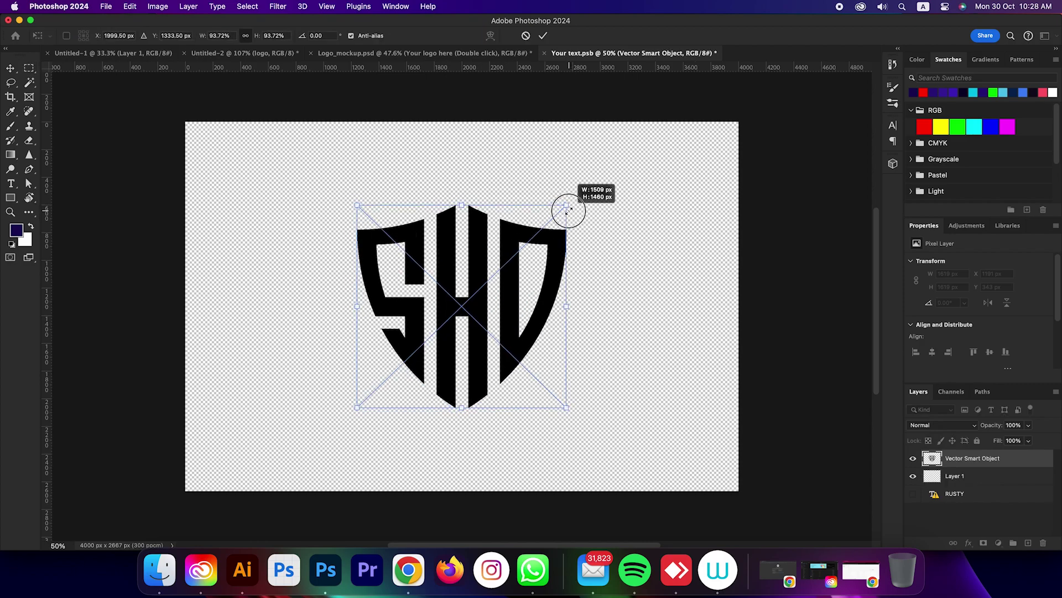
{"action": "key", "text": "Return"}
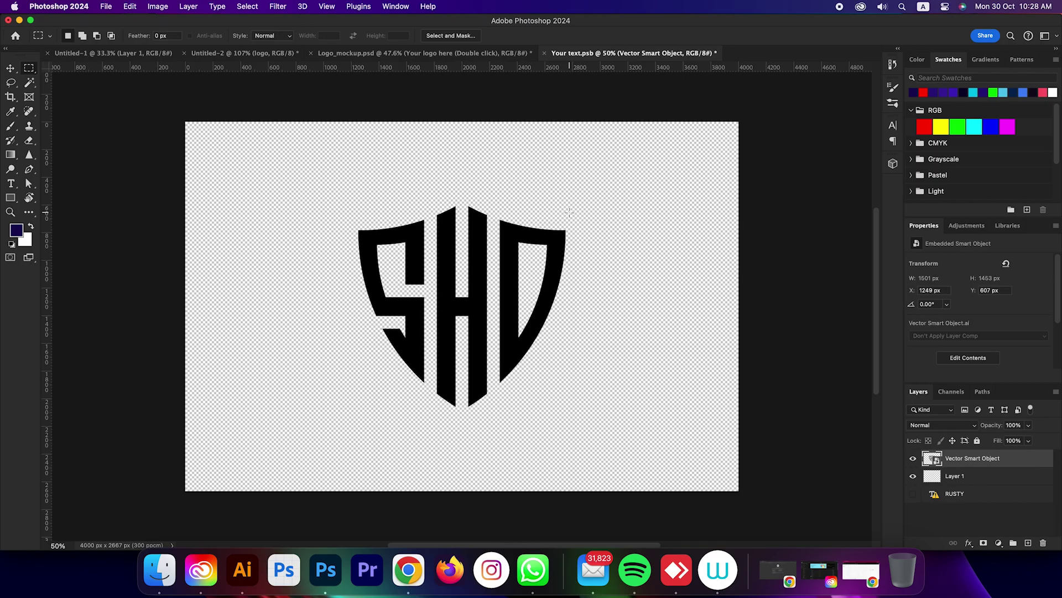
{"action": "key", "text": "super+s"}
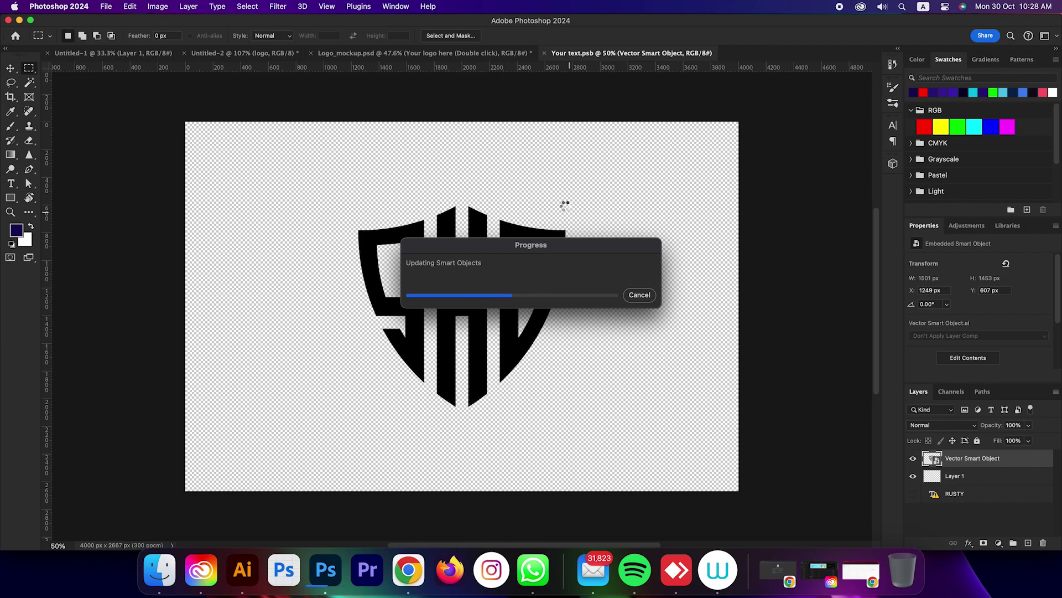
- View the updated Logo_mockup.psd showing the metallic SHD shield on the dark wall
{"action": "left_click", "coordinate": [487, 53]}
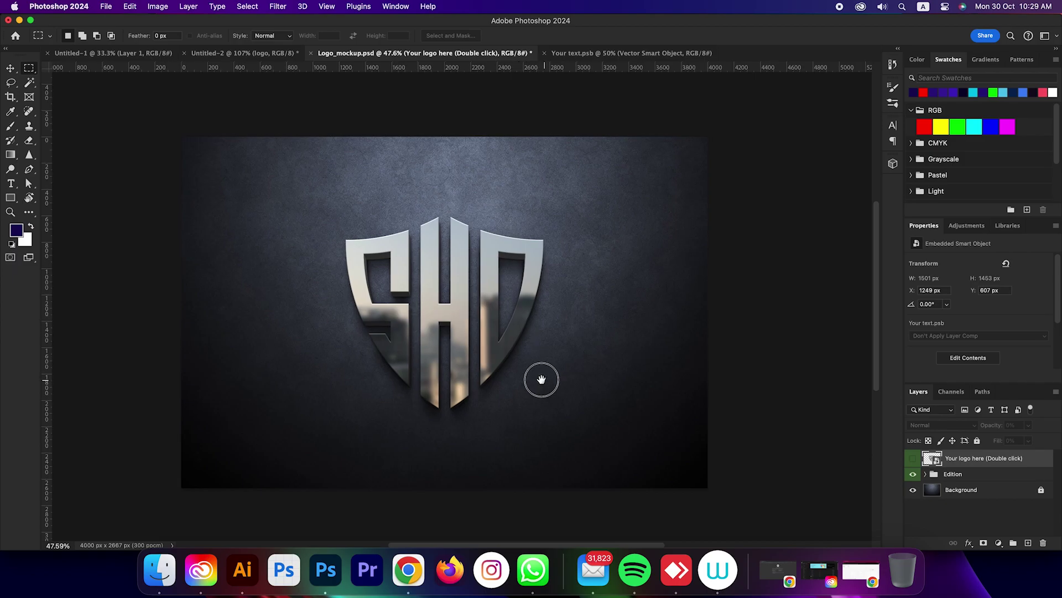
{"action": "left_click_drag", "start_coordinate": [541, 380], "coordinate": [535, 377]}
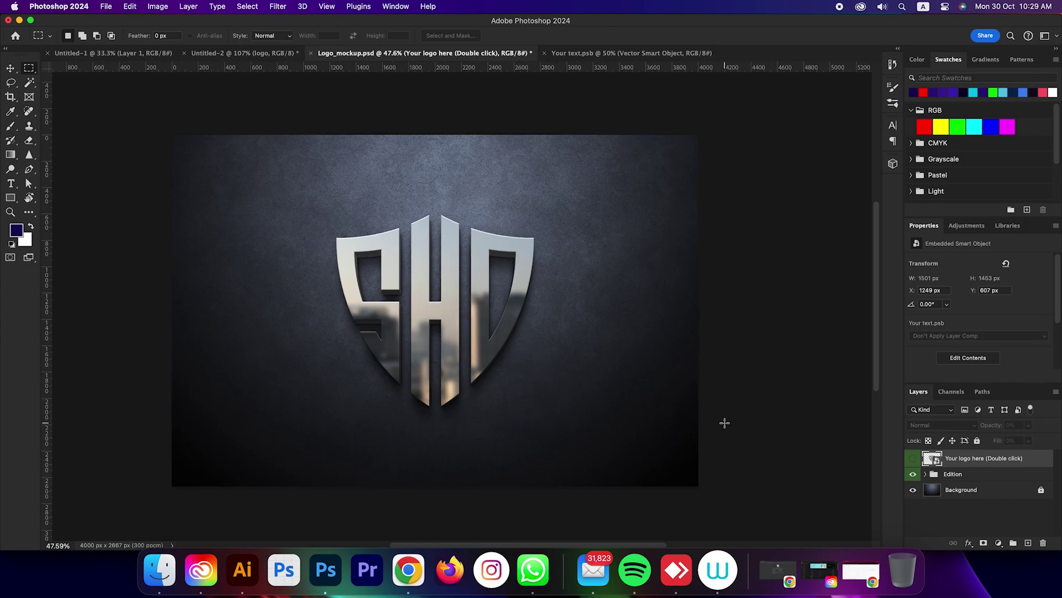